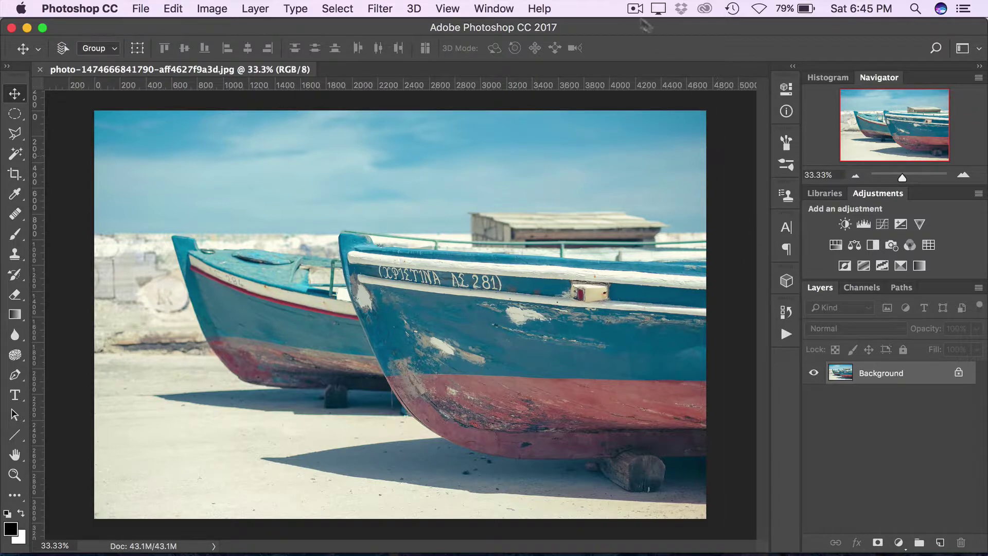
Step: Show the Actions panel with the PBB Masterpiece set expanded to its Select Focus and Run Masterpiece steps
click(500, 9)
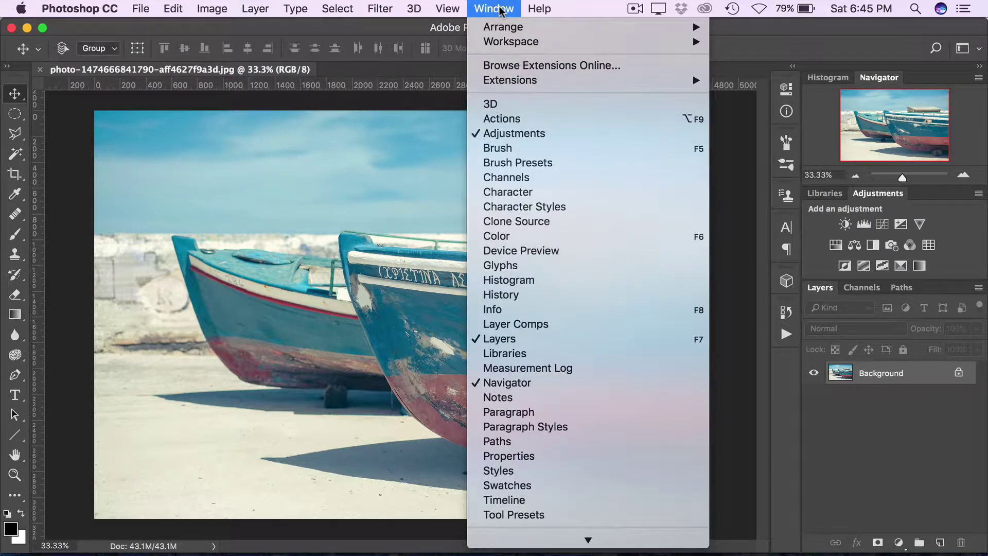
click(529, 121)
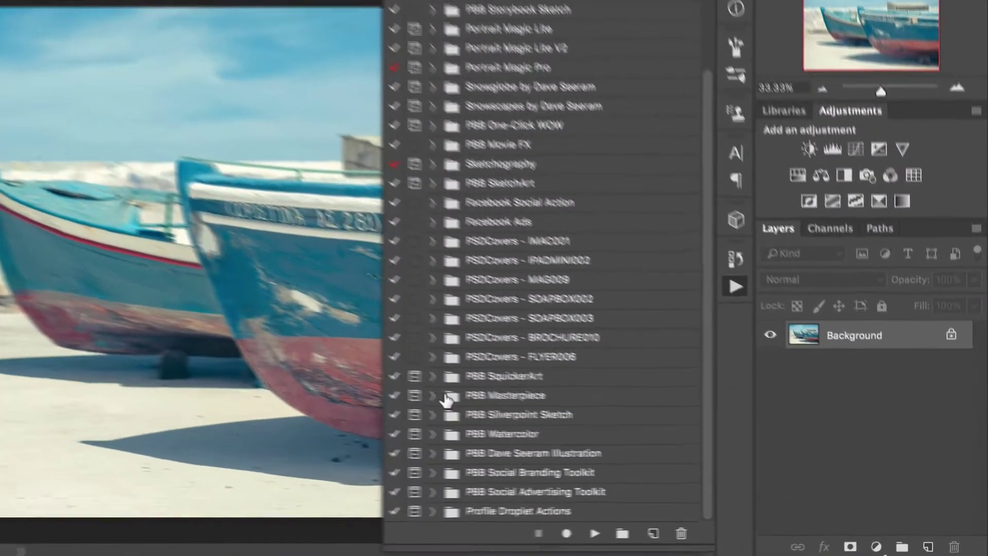
click(545, 423)
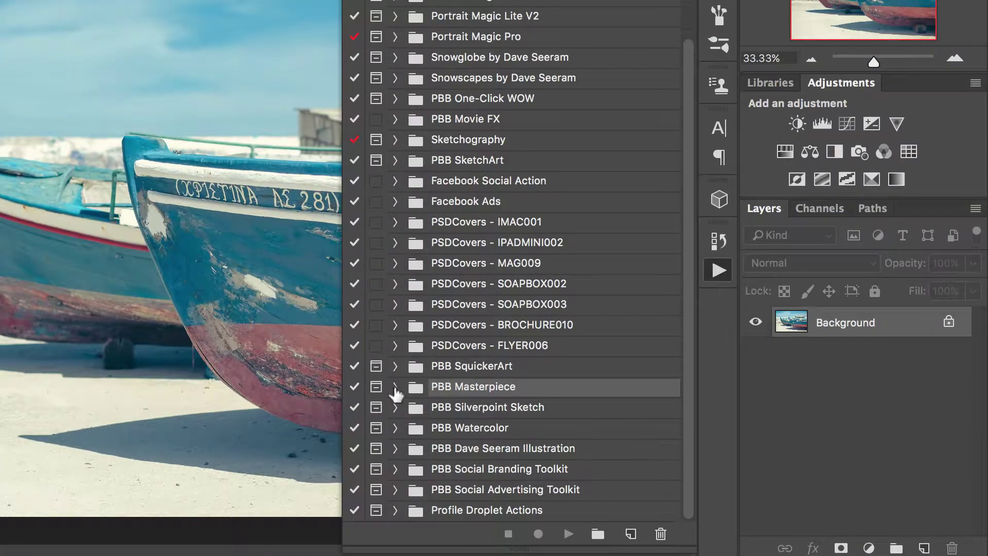
click(395, 386)
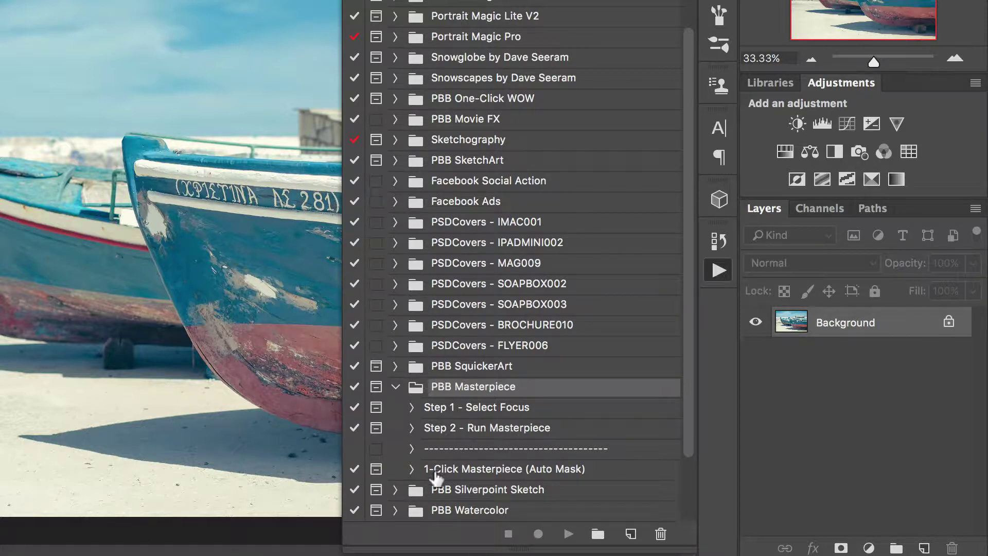
click(454, 475)
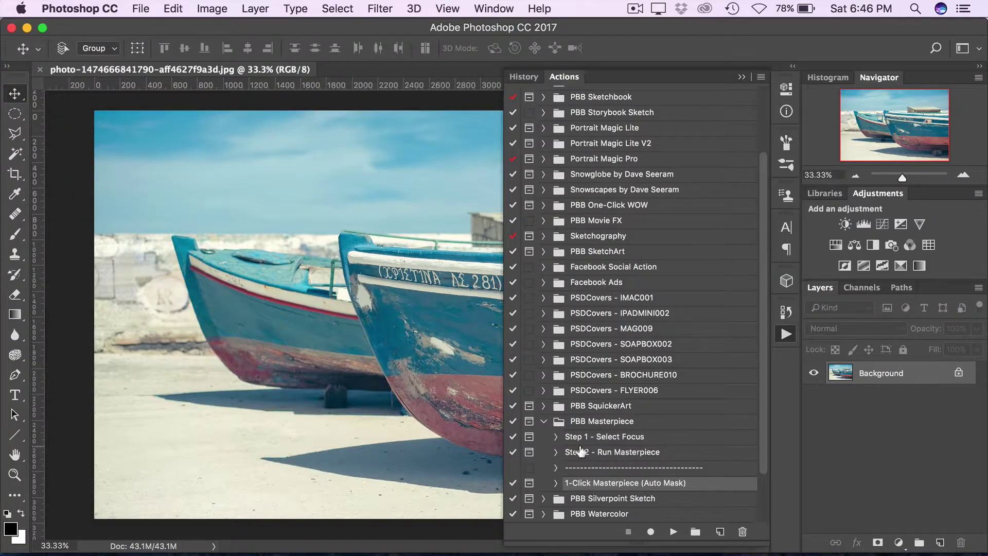
Step: Run Step 1 - Select Focus and dismiss its painting instructions
click(630, 437)
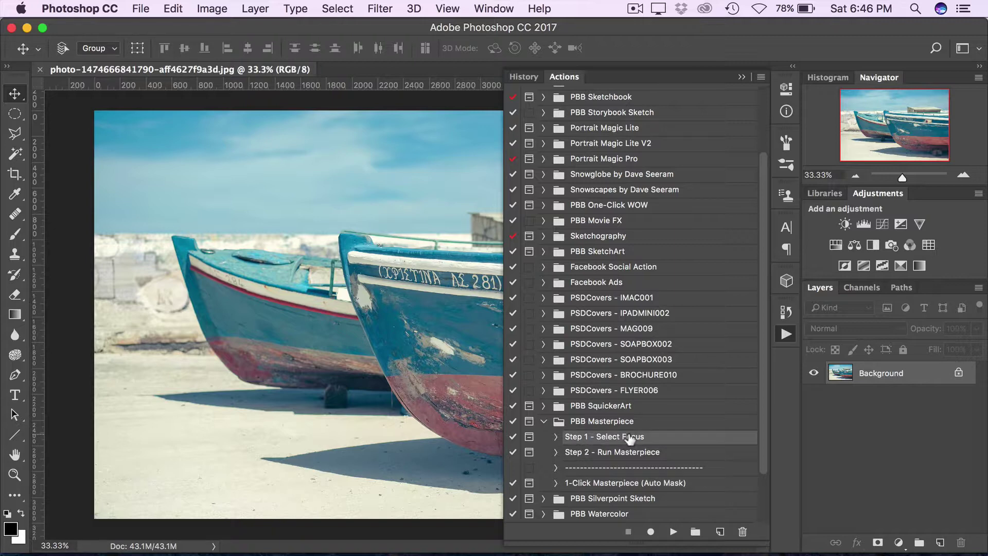
click(673, 533)
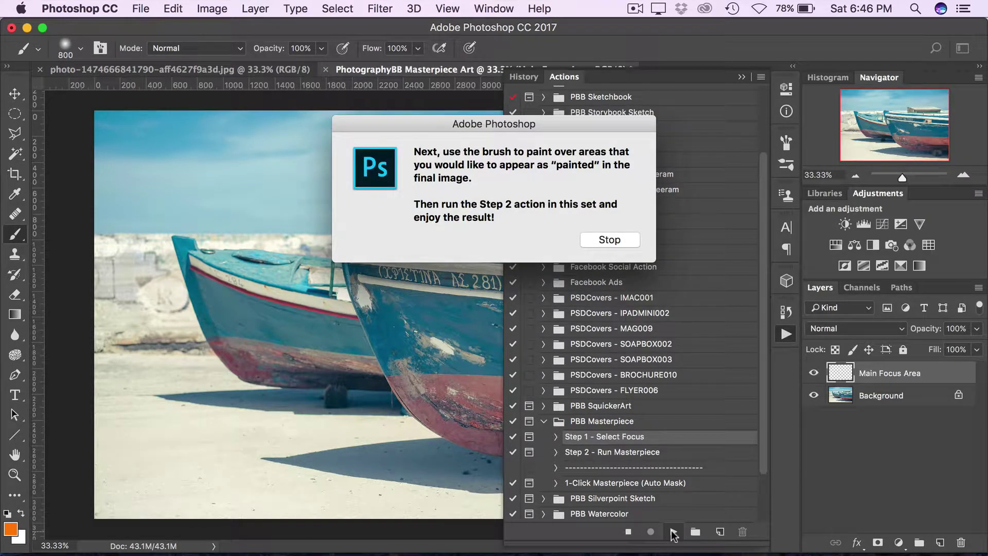
click(609, 241)
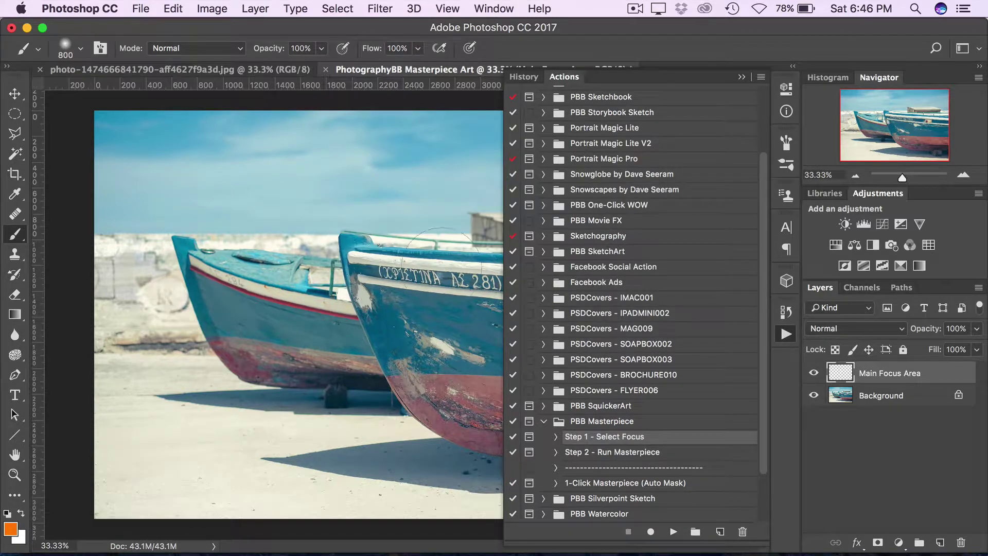
Step: Paint orange with the soft 800 px brush over the boats, sky edge and lower sand
mouse_move(267, 329)
mouse_down()
mouse_move(175, 236)
mouse_move(226, 206)
mouse_move(263, 308)
mouse_move(330, 227)
mouse_move(411, 242)
mouse_move(443, 288)
mouse_move(349, 391)
mouse_move(242, 360)
mouse_up()
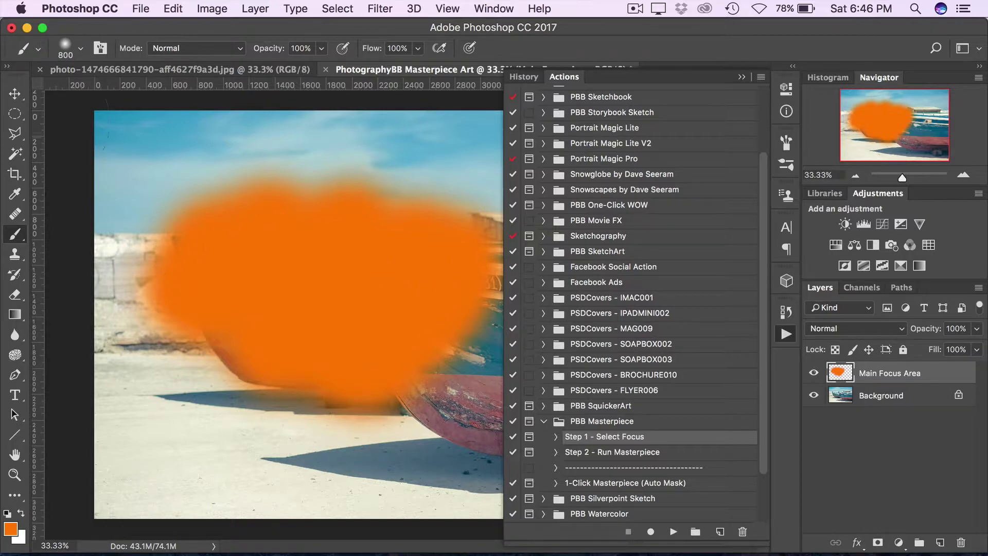
click(80, 47)
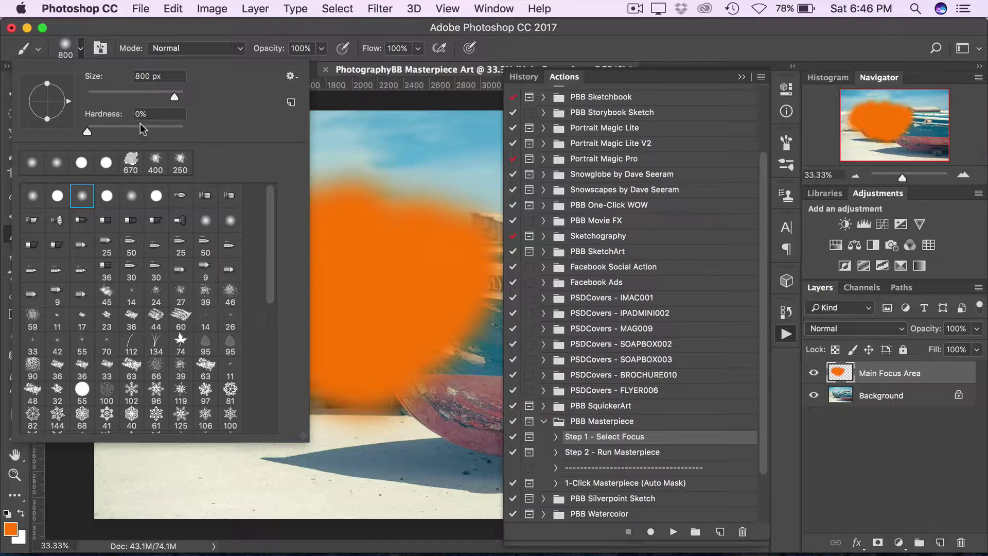
click(80, 52)
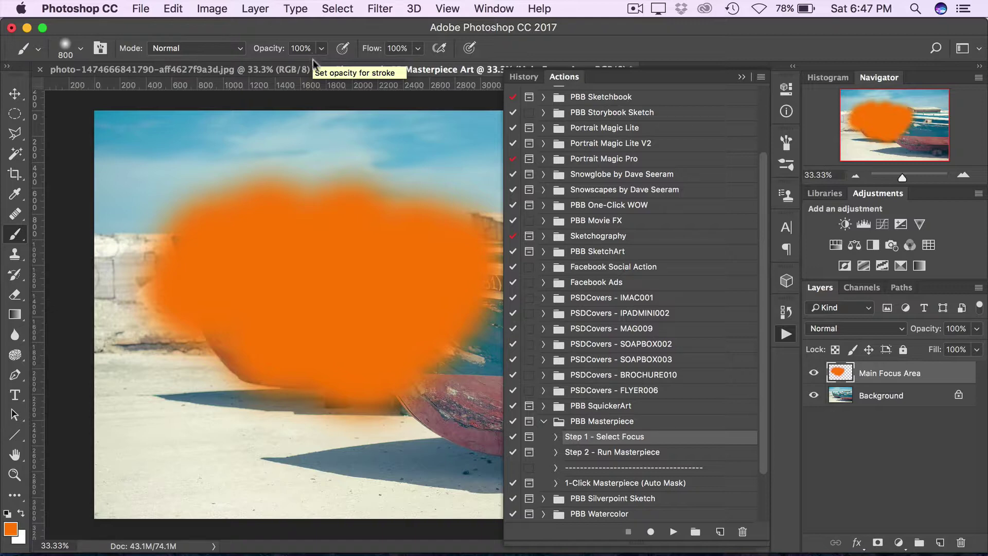
mouse_move(404, 273)
mouse_down()
mouse_move(465, 210)
mouse_move(418, 264)
mouse_up()
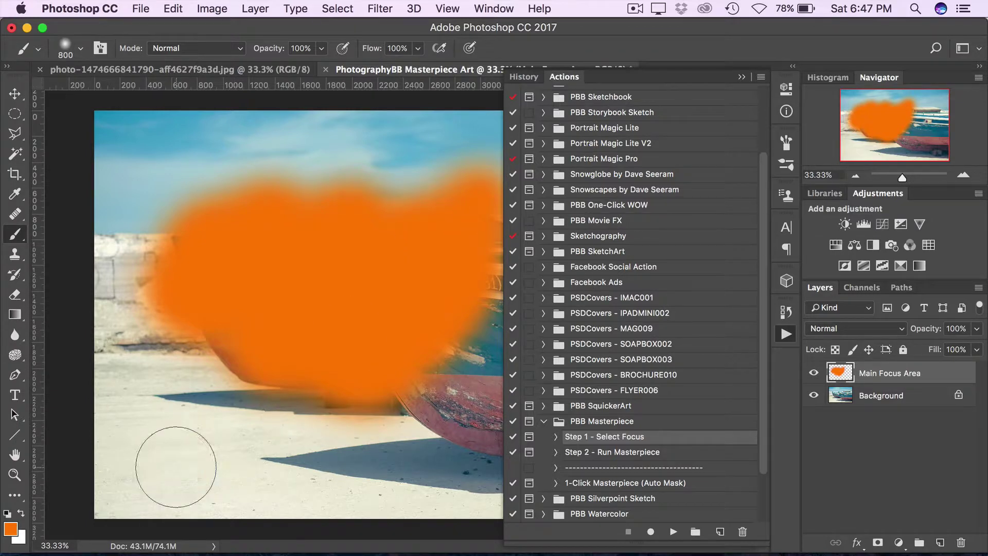
mouse_move(176, 463)
mouse_down()
mouse_move(165, 457)
mouse_move(208, 461)
mouse_up()
drag(443, 427, 408, 397)
mouse_move(380, 357)
mouse_down()
mouse_move(422, 437)
mouse_move(309, 458)
mouse_move(275, 367)
mouse_move(268, 309)
mouse_move(478, 355)
mouse_move(489, 453)
mouse_up()
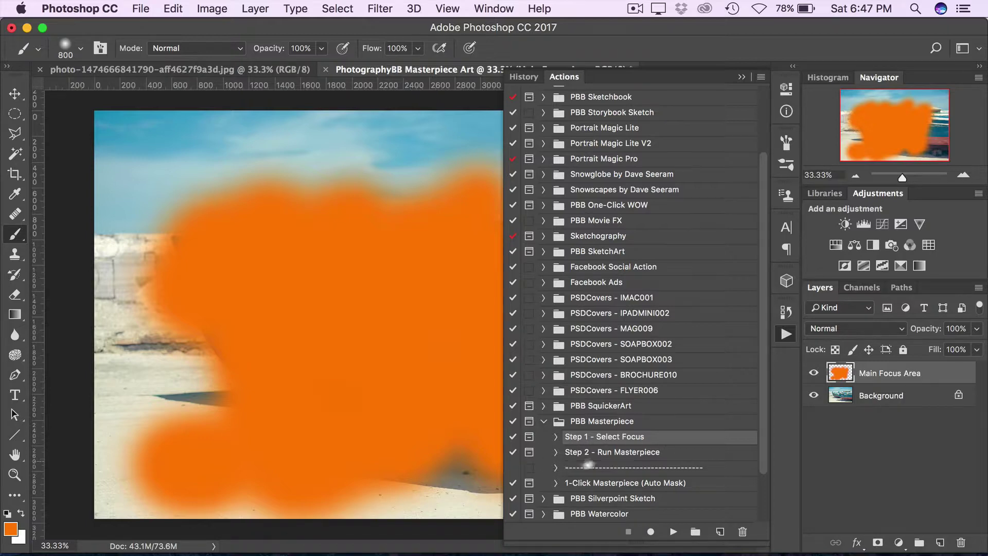
Step: Run Step 2 - Run Masterpiece and dismiss the completion message
click(614, 454)
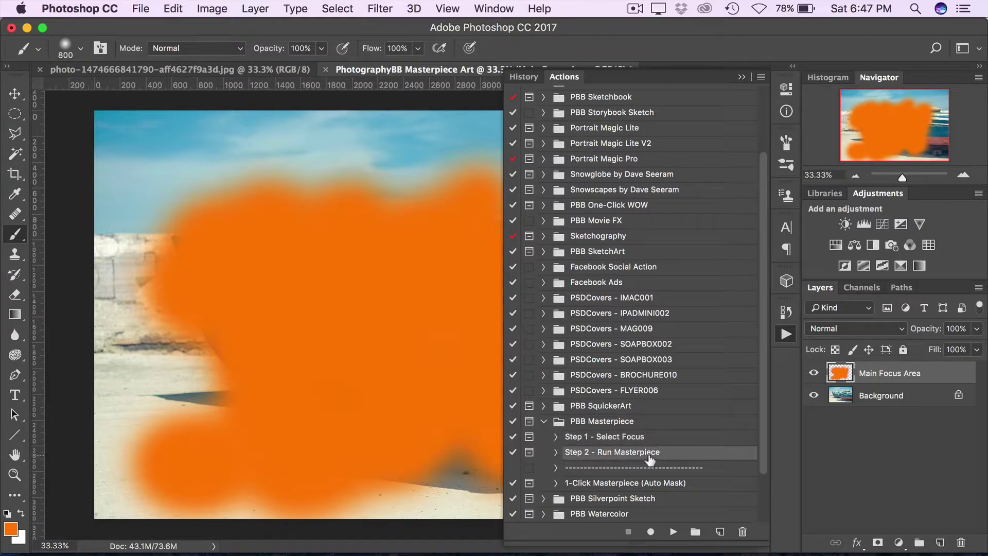
click(672, 532)
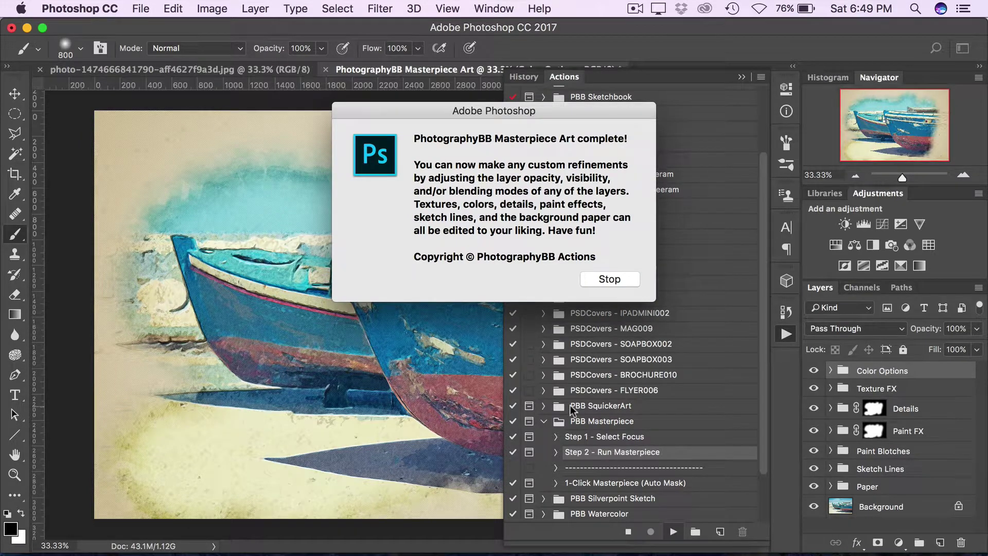
click(609, 279)
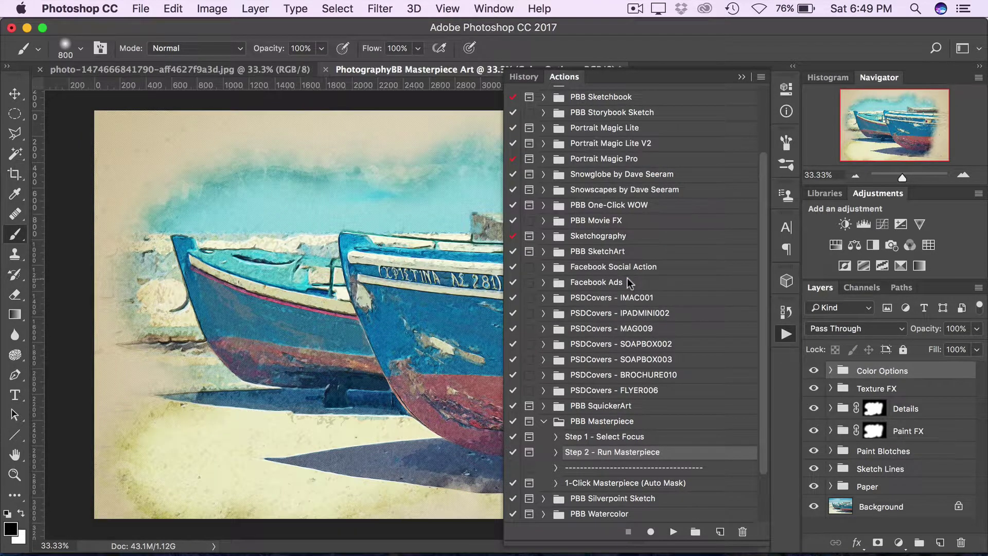
Step: Collapse the Actions panel and view the painting at 100% around the lower-right hull and sand
click(741, 77)
click(822, 174)
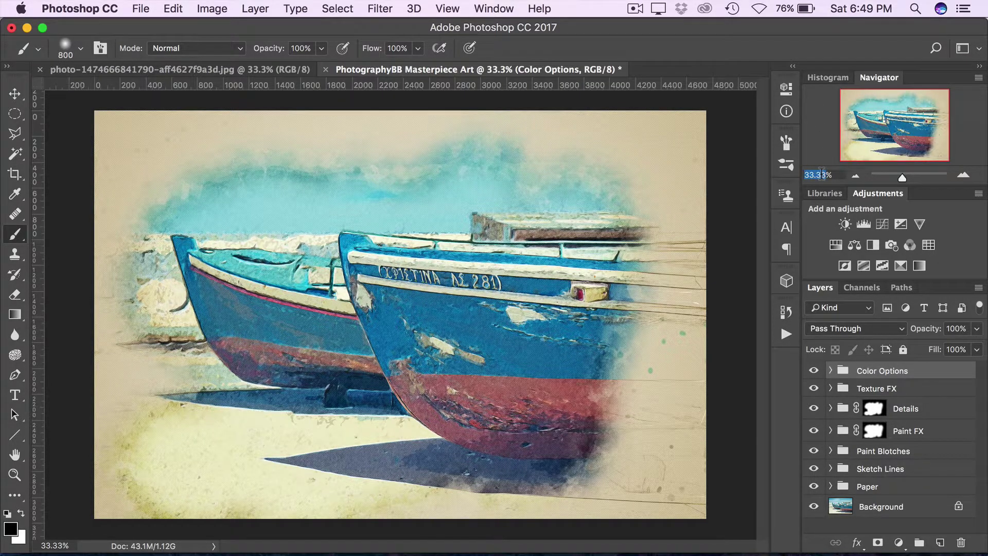
text(100)
key(Return)
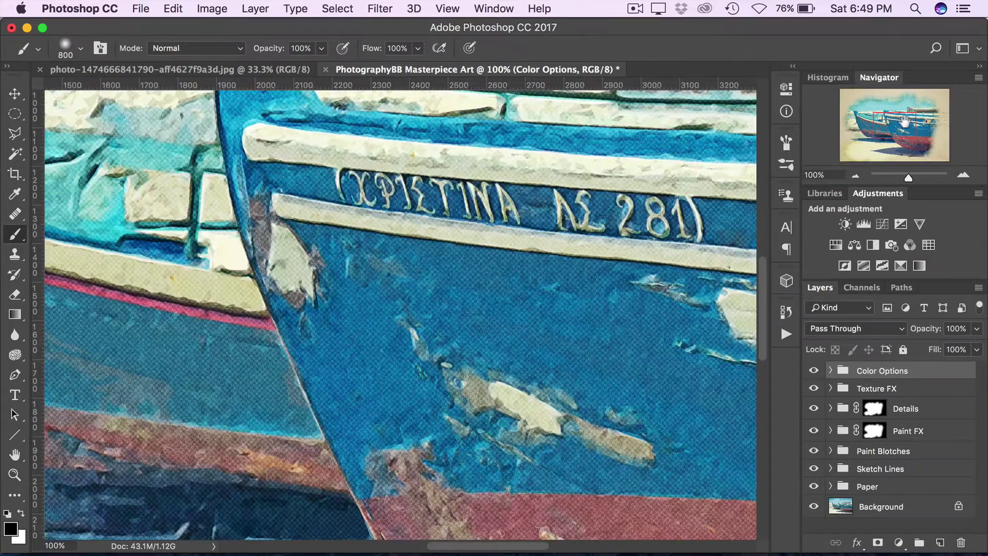
drag(904, 122, 924, 133)
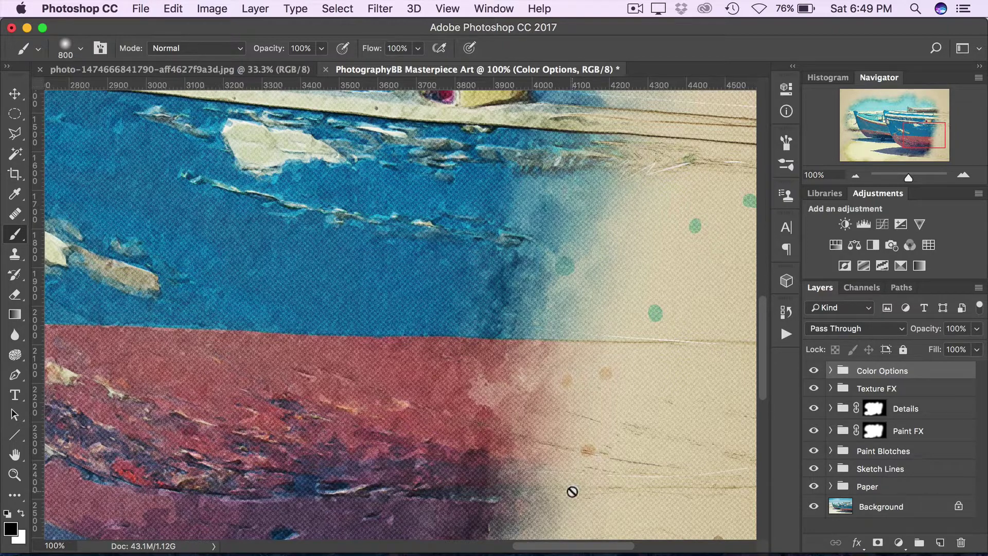
drag(917, 136, 921, 139)
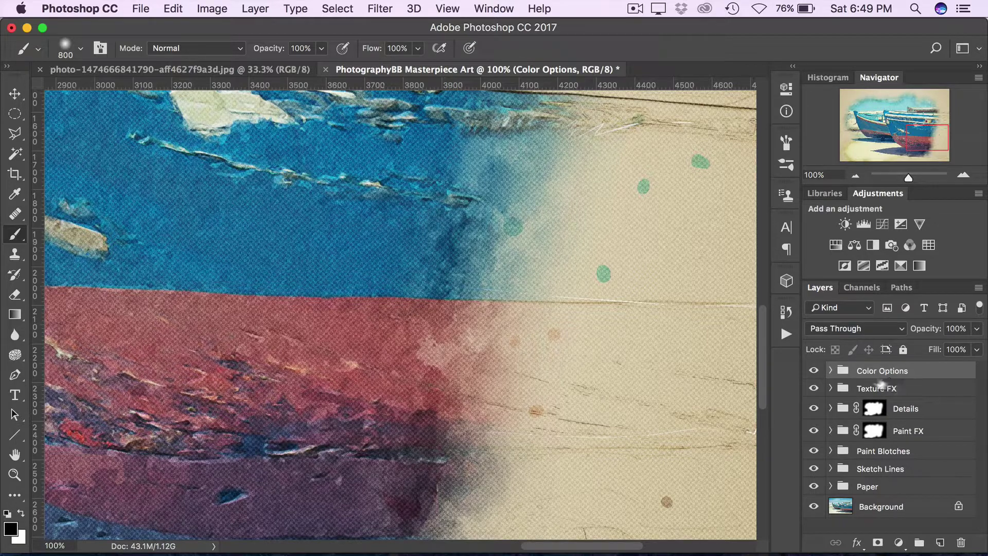
Step: Expand the Color Options group and preview the Black & White adjustment, leaving it off
click(830, 370)
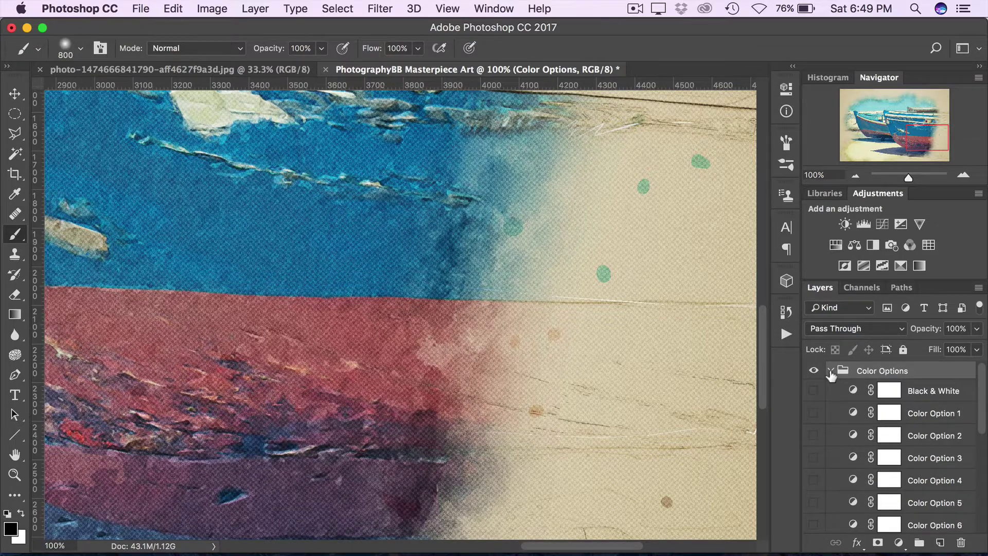
click(830, 370)
click(830, 371)
click(830, 371)
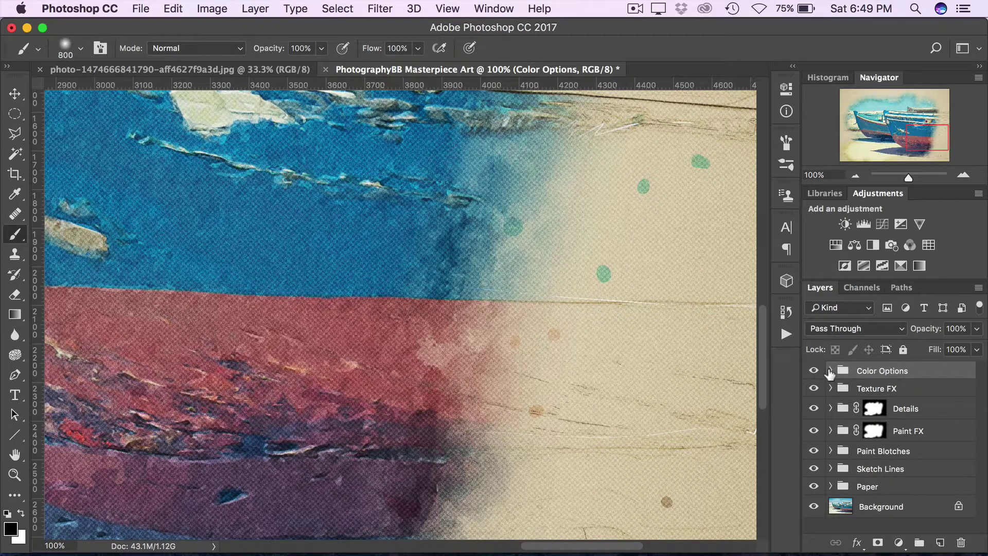
click(830, 370)
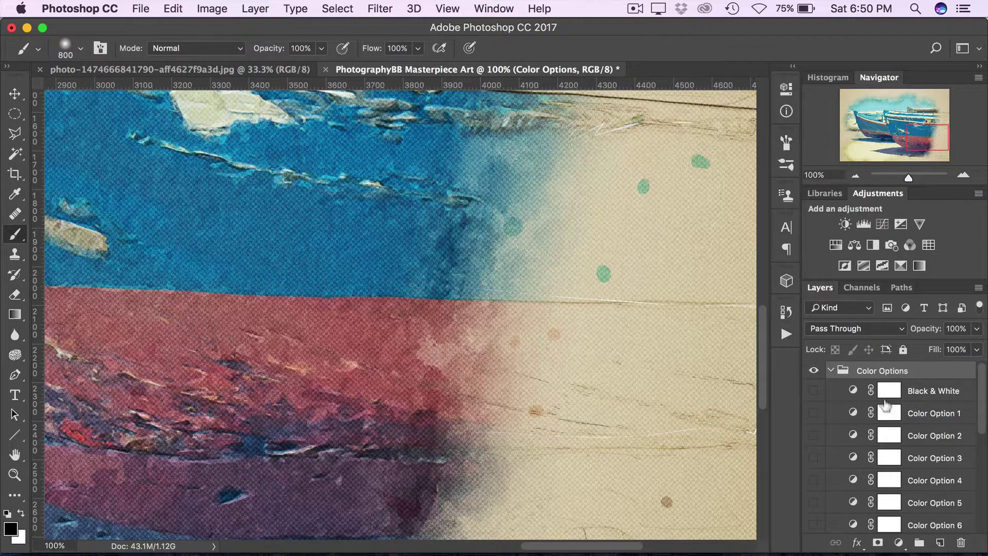
click(814, 392)
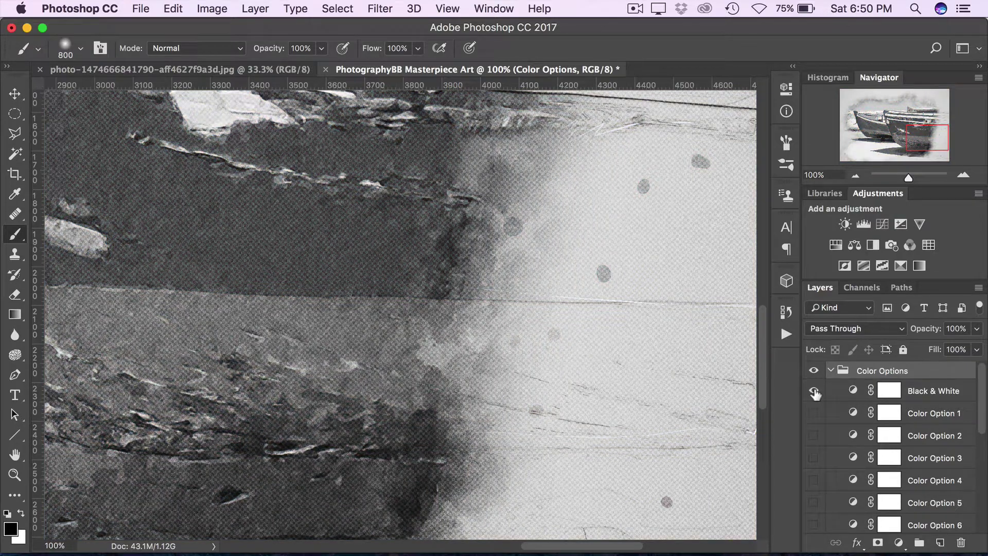
click(814, 392)
Step: Preview Color Options 1, 2 and 3, hide them all, and collapse the group
click(813, 413)
click(813, 413)
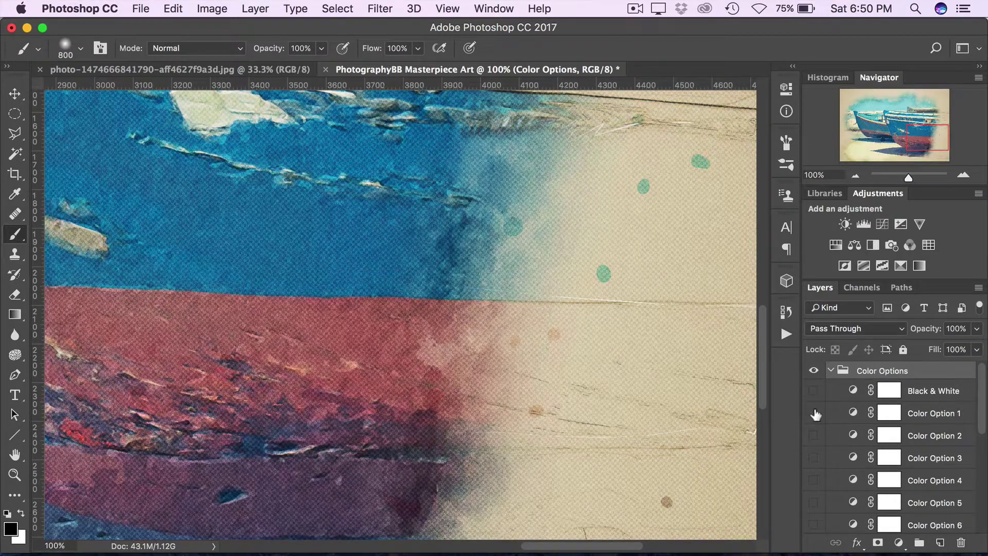
click(814, 435)
click(813, 435)
click(813, 458)
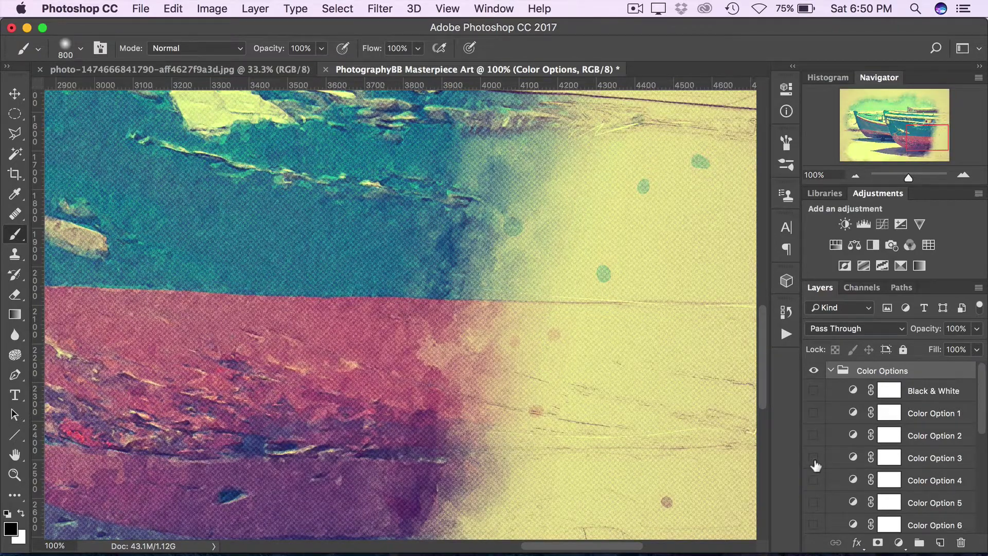
click(813, 458)
click(830, 371)
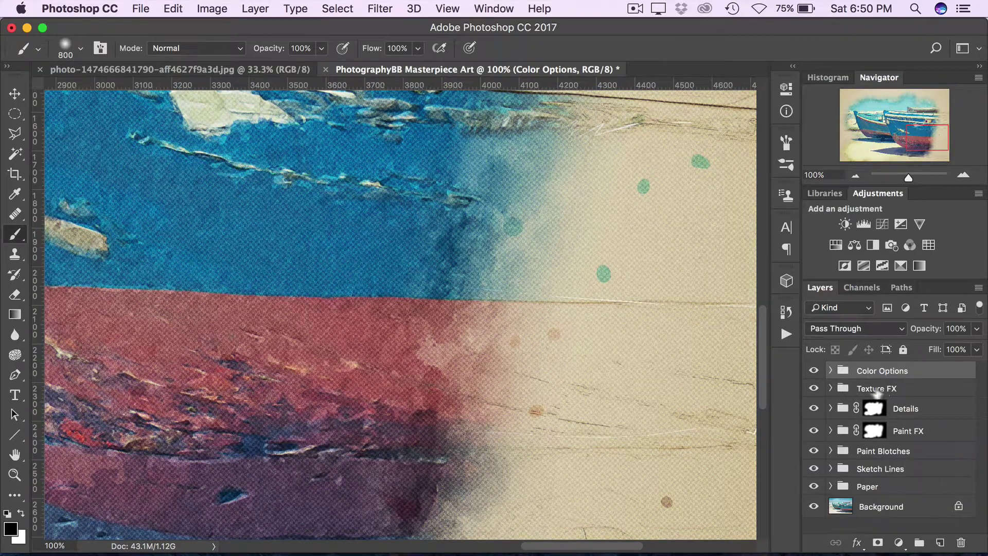
click(831, 389)
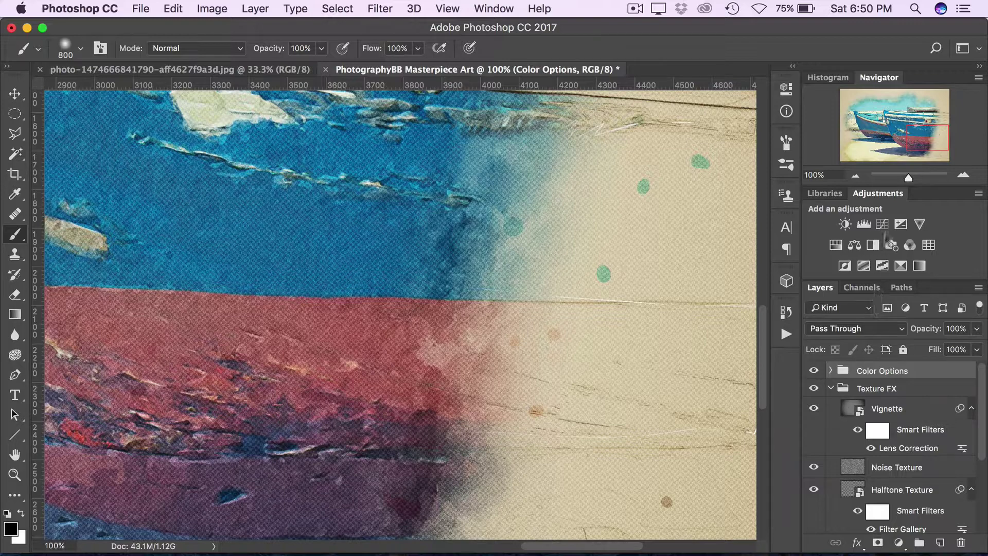
Step: Compare the Vignette layer on and off and turn the Noise Texture layer back on
click(814, 409)
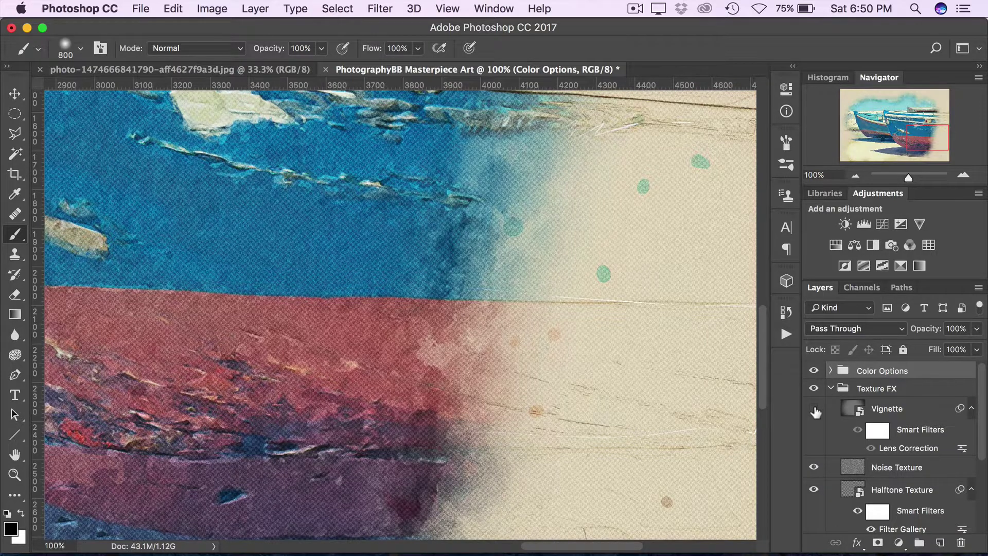
click(814, 408)
click(814, 408)
click(814, 409)
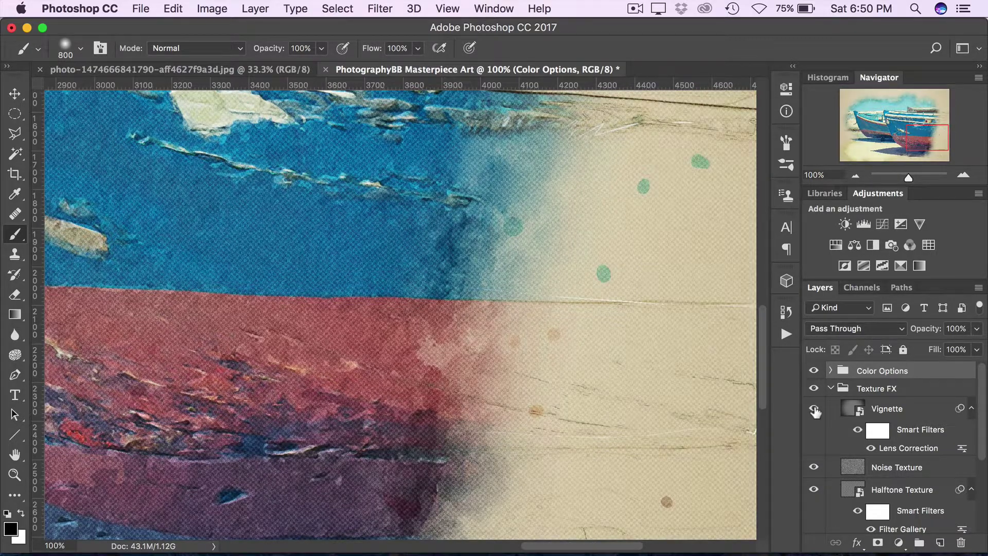
click(813, 468)
scroll(856, 476, down, 3)
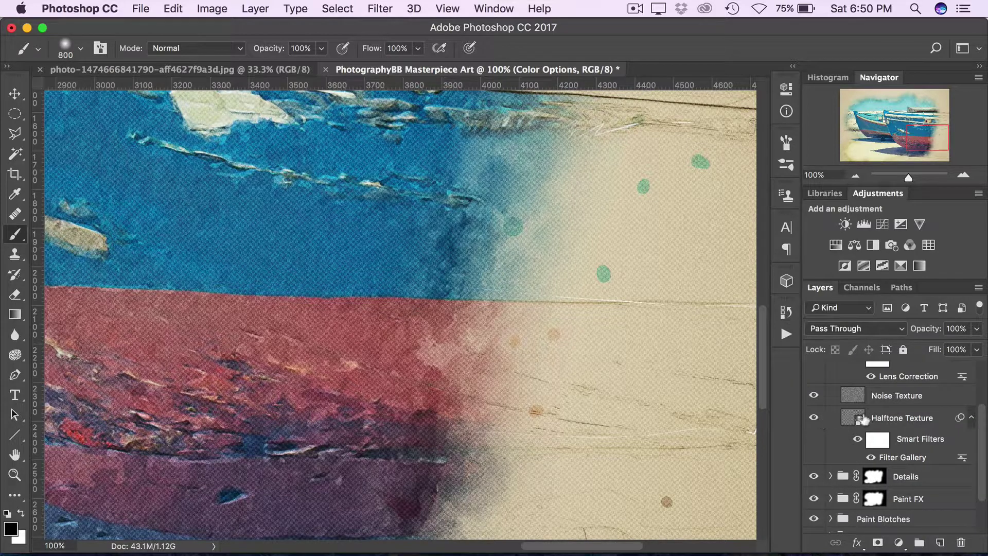
Step: Set the Halftone Texture layer to 15% opacity and compare it hidden and shown
click(894, 415)
mouse_move(932, 332)
mouse_down()
mouse_move(911, 329)
mouse_move(967, 330)
mouse_move(925, 330)
mouse_up()
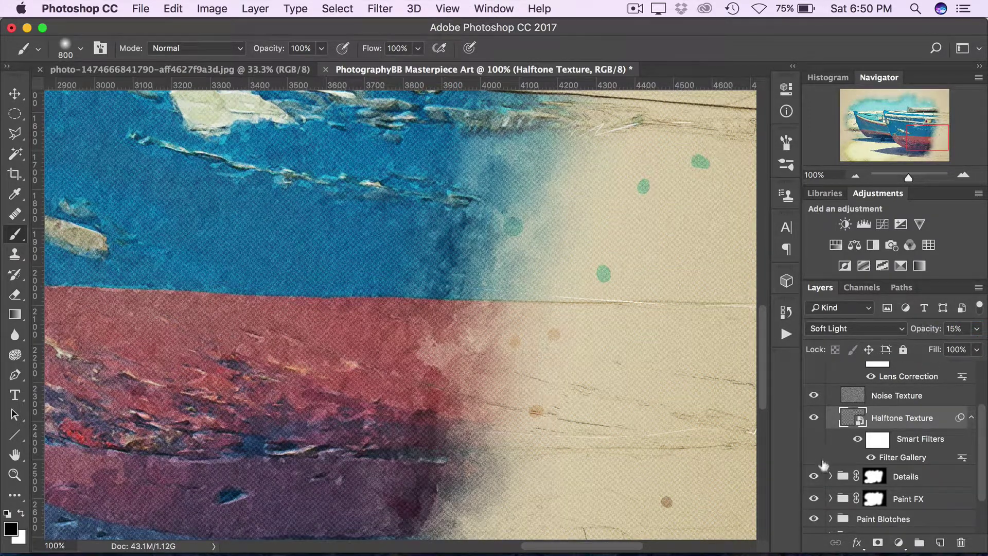
click(815, 417)
click(813, 418)
scroll(825, 412, up, 5)
Step: Expand the Details group and set both Rough Details and Fine Details to 99% opacity
click(829, 389)
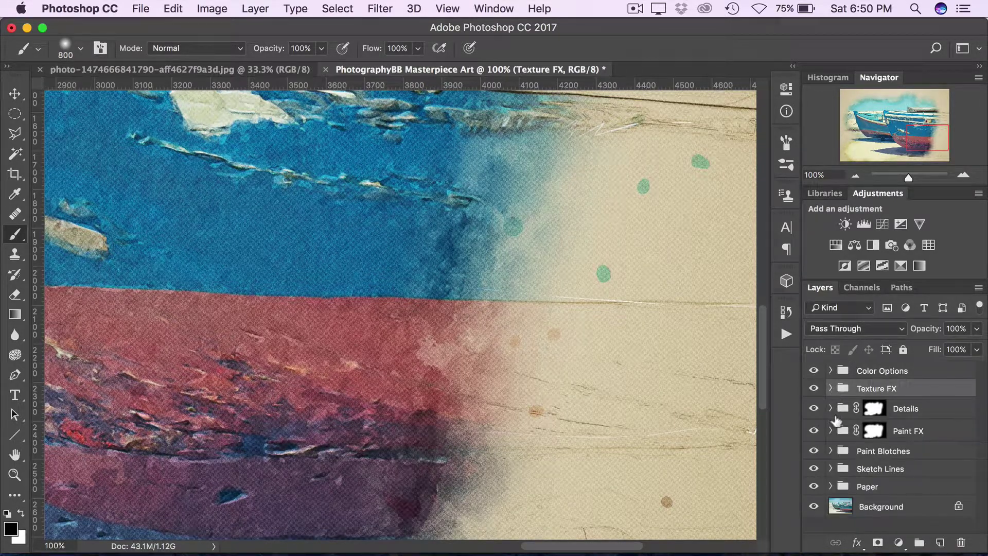
click(829, 410)
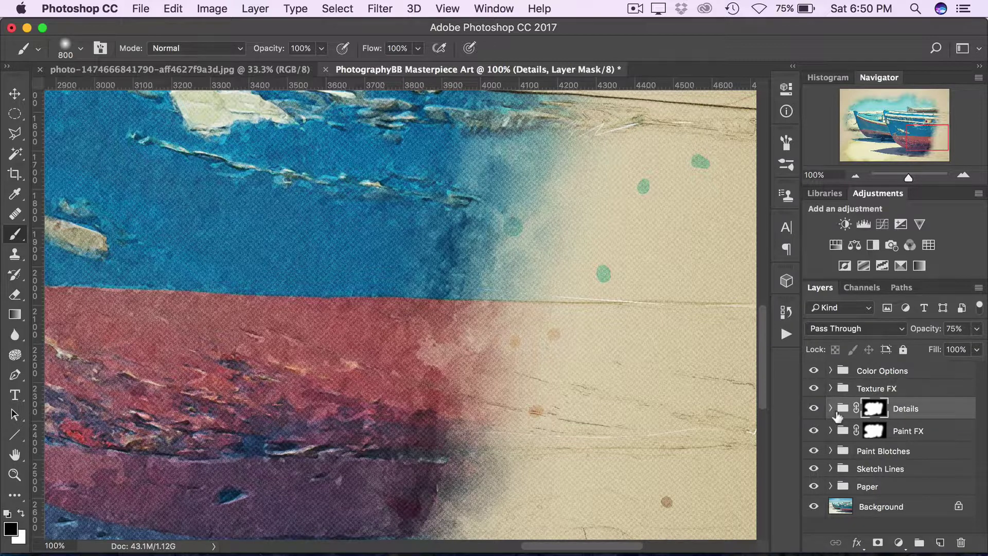
click(830, 409)
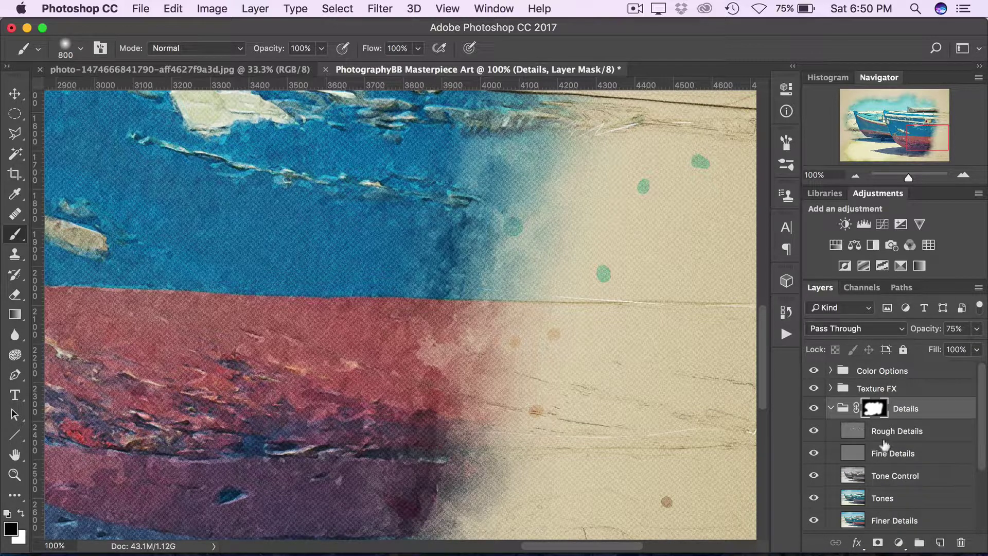
scroll(883, 508, down, 2)
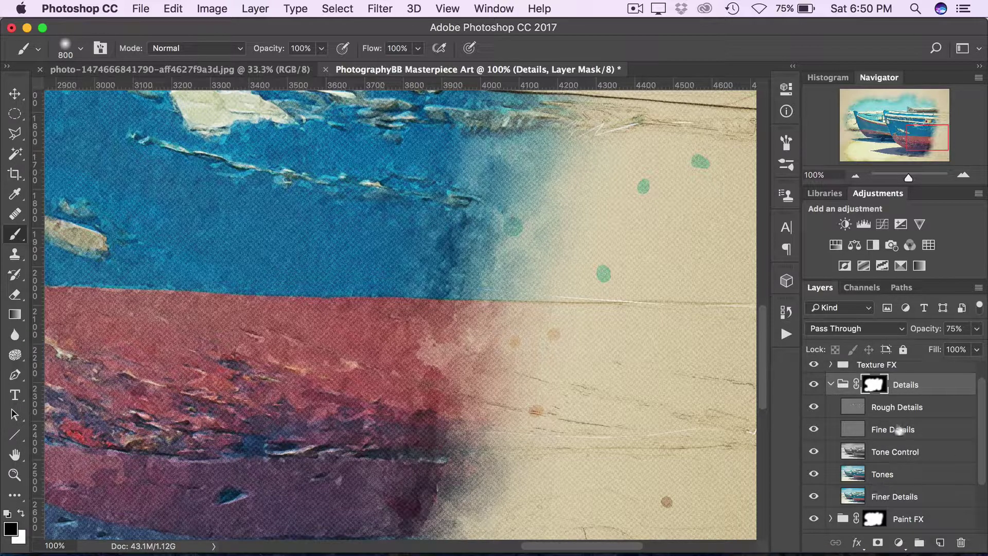
click(851, 409)
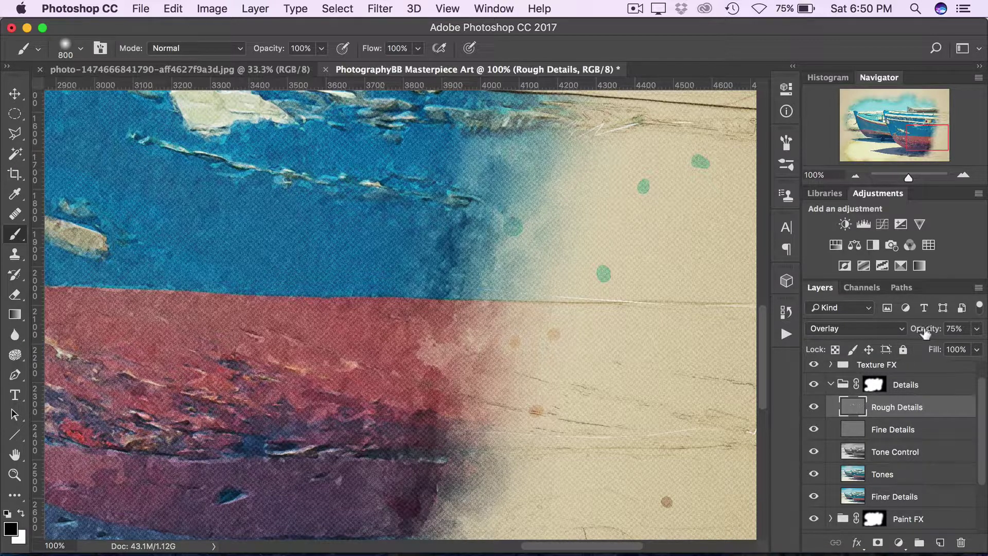
drag(921, 330, 825, 332)
drag(762, 321, 983, 320)
click(879, 430)
drag(920, 333, 984, 317)
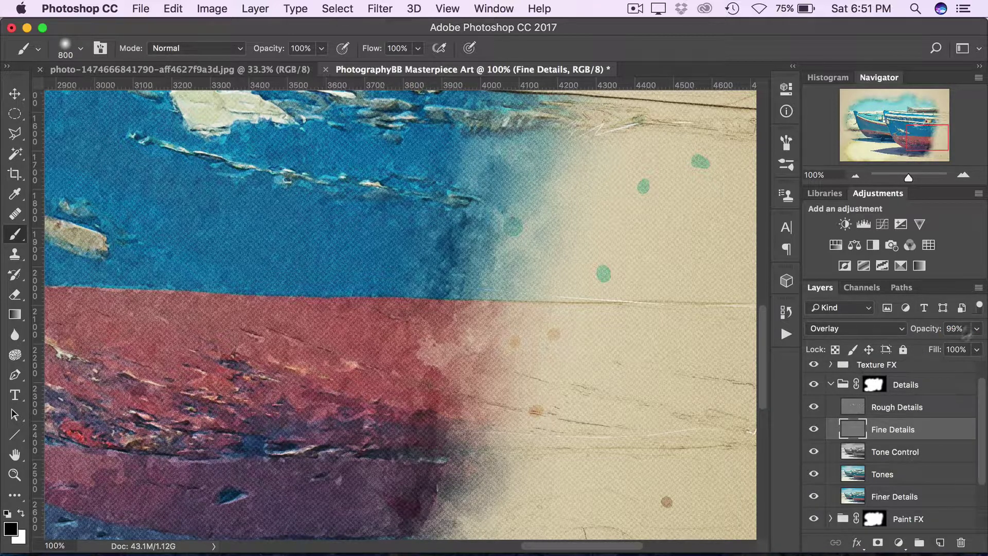
Step: Expand Paint FX, compare its layers on and off, and raise Paint FX 2 from 75% to 98% opacity
click(830, 385)
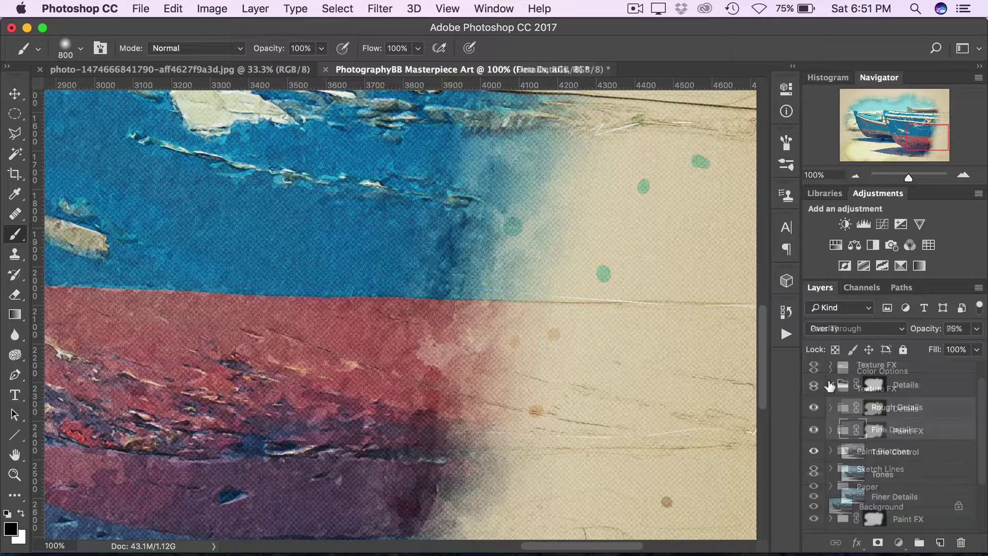
click(913, 437)
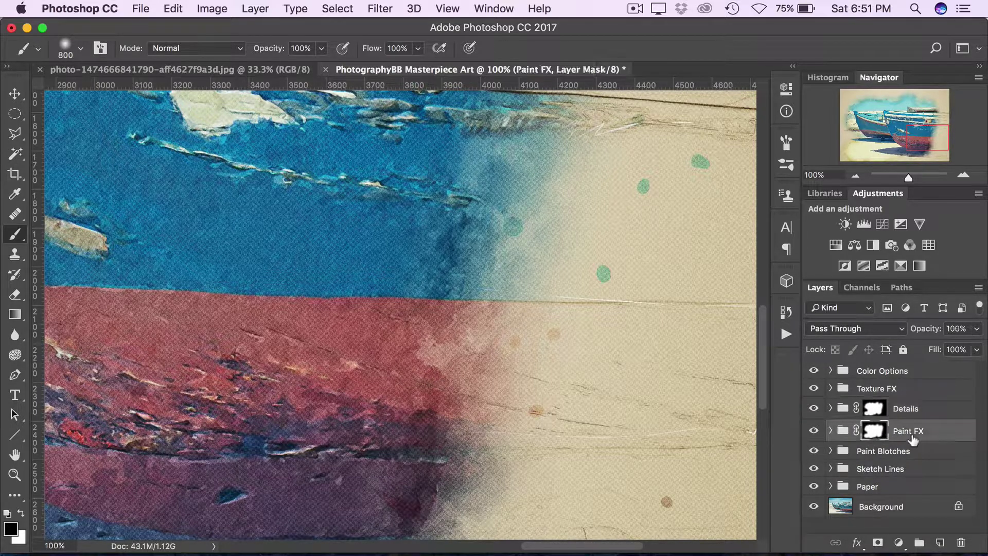
click(829, 431)
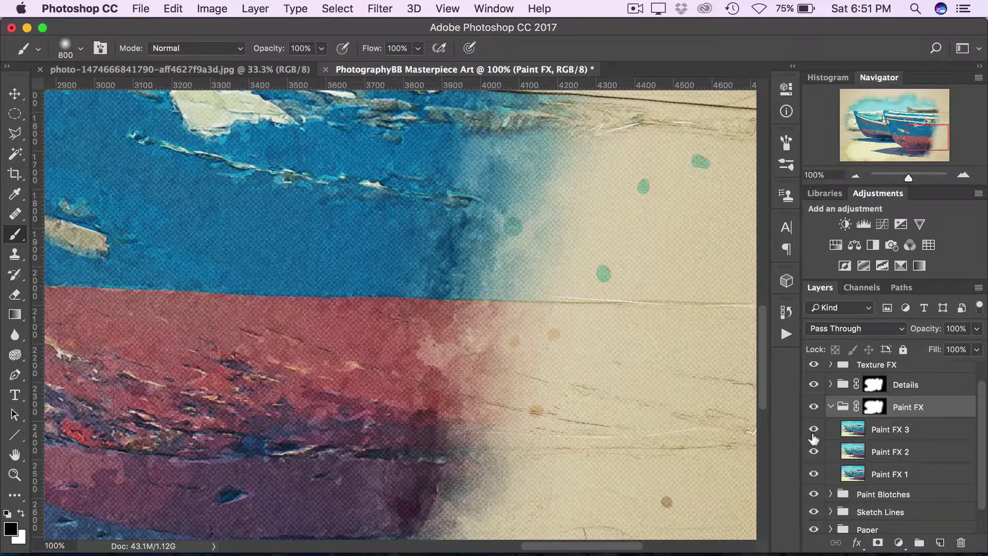
click(813, 451)
click(814, 472)
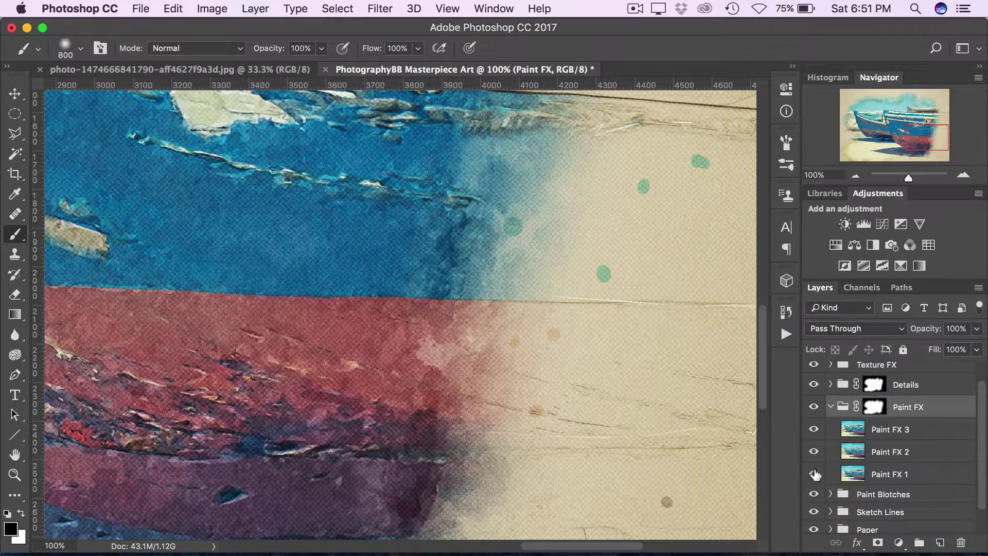
click(854, 474)
click(852, 452)
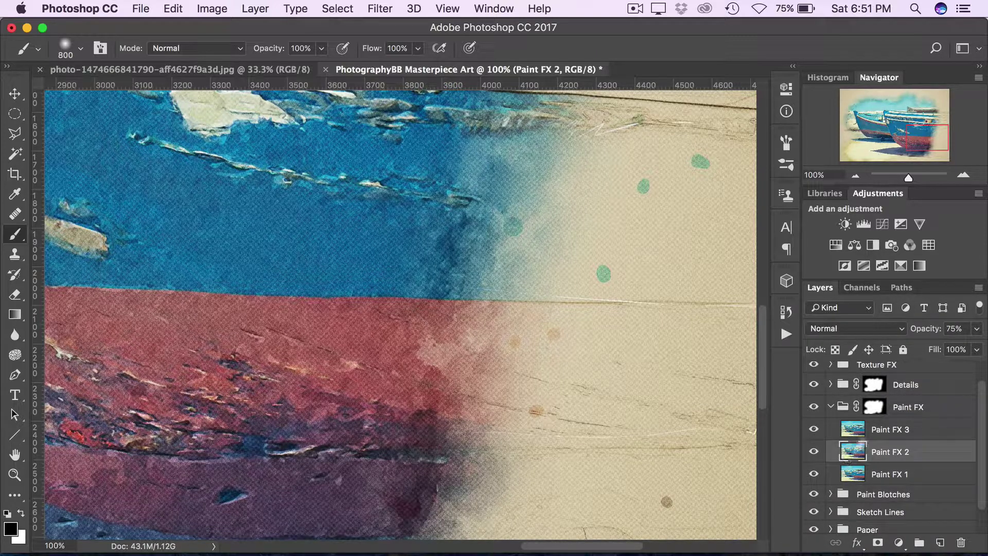
drag(921, 336, 952, 336)
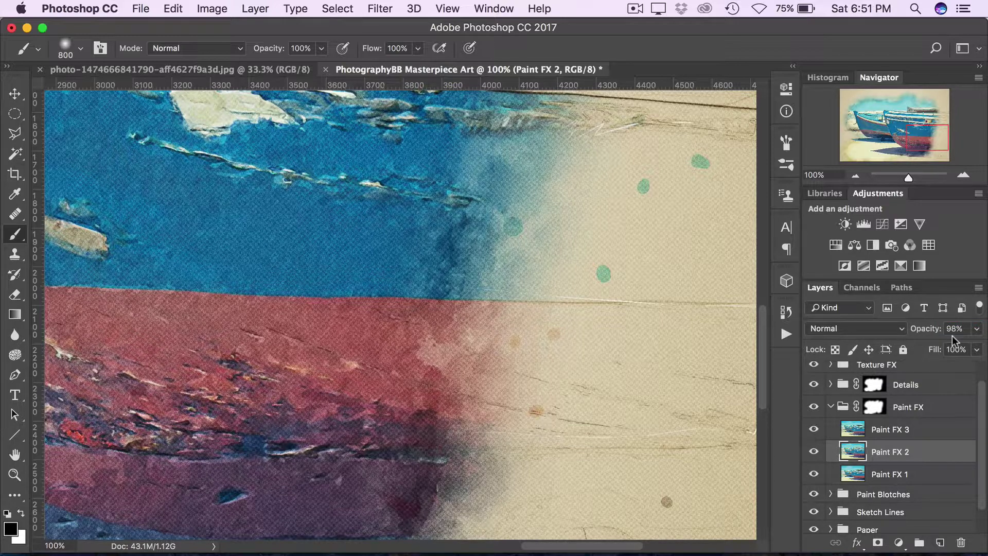
Step: Expand Paint Blotches, compare the Paint Splatter layer on and off, and adjust its opacity
click(830, 408)
click(872, 451)
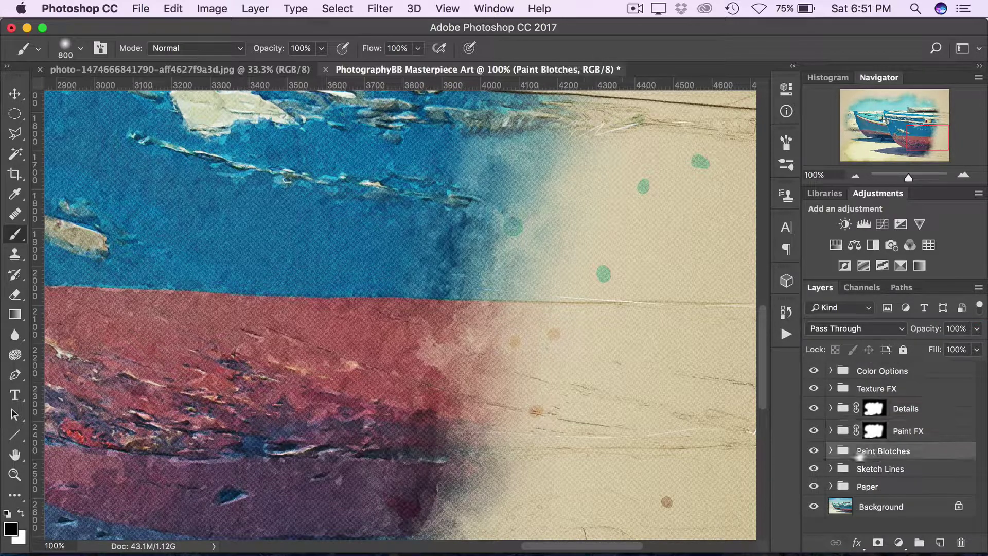
click(829, 452)
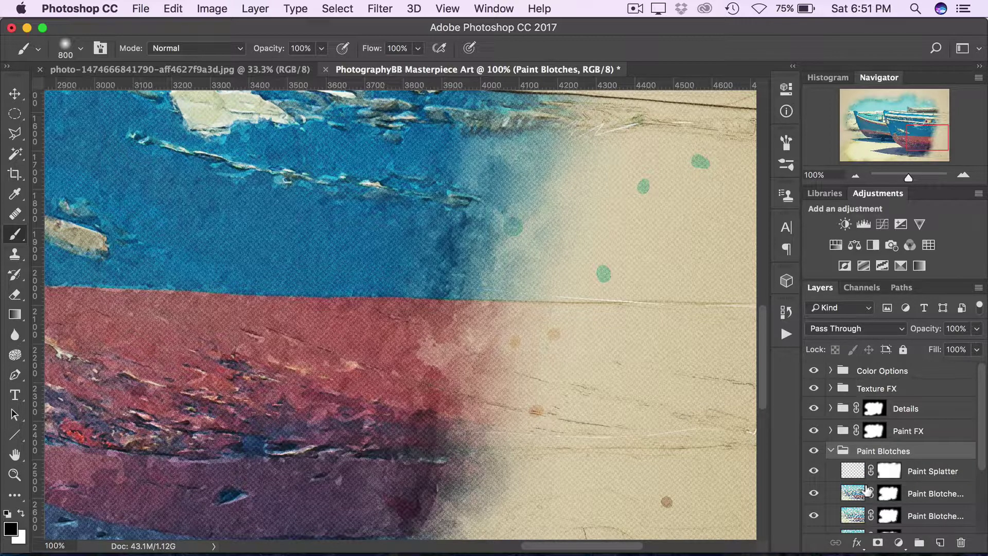
scroll(844, 507, down, 1)
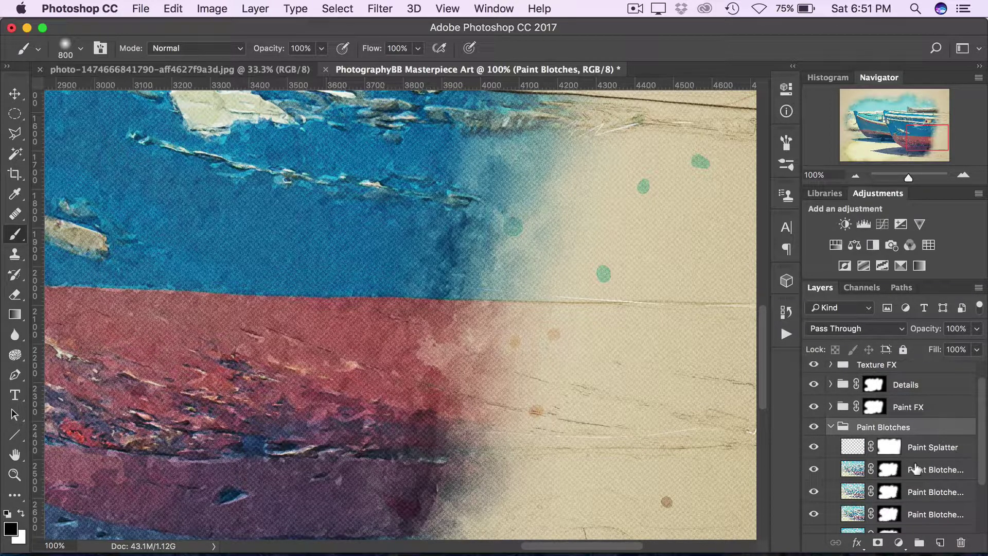
scroll(914, 468, down, 1)
click(851, 436)
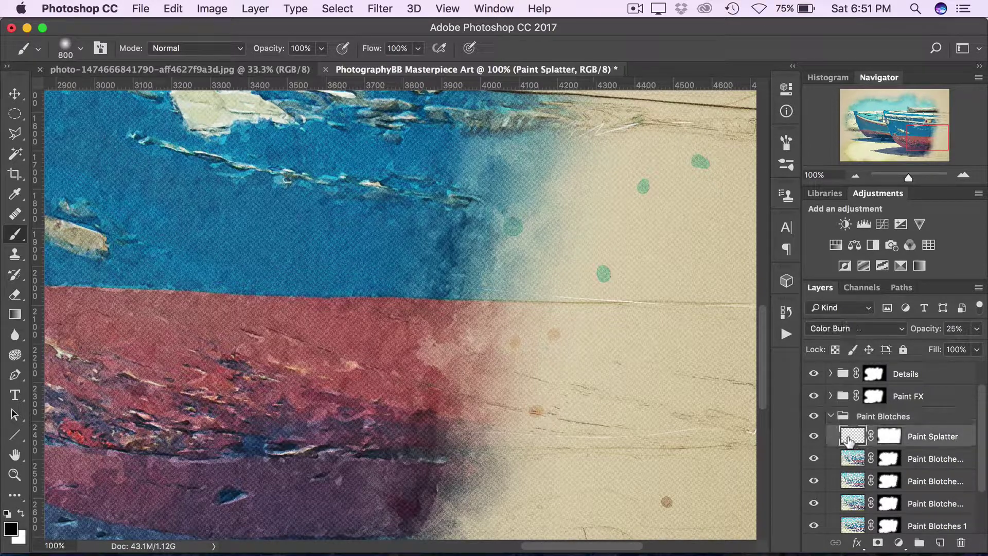
click(813, 437)
click(813, 437)
mouse_move(933, 332)
mouse_down()
mouse_move(922, 334)
mouse_move(952, 335)
mouse_up()
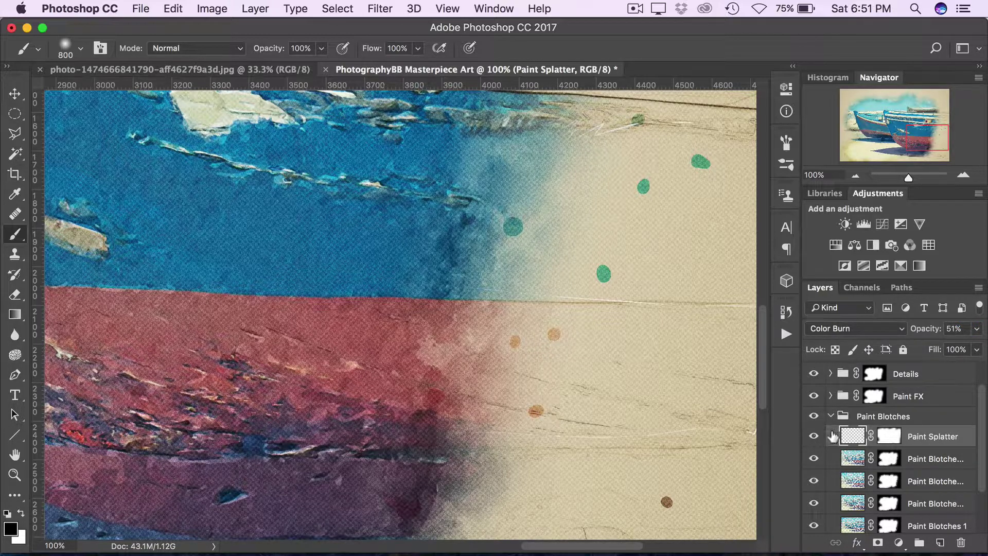
Step: Compare each Paint Blotches layer hidden and shown, leave all visible, and collapse the group
scroll(870, 469, down, 2)
click(848, 440)
click(846, 462)
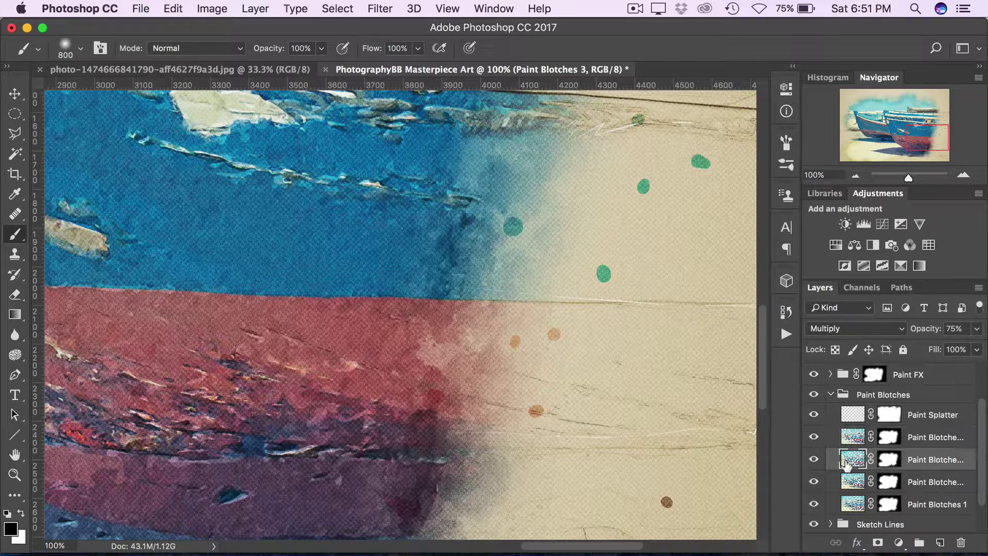
click(852, 483)
click(851, 505)
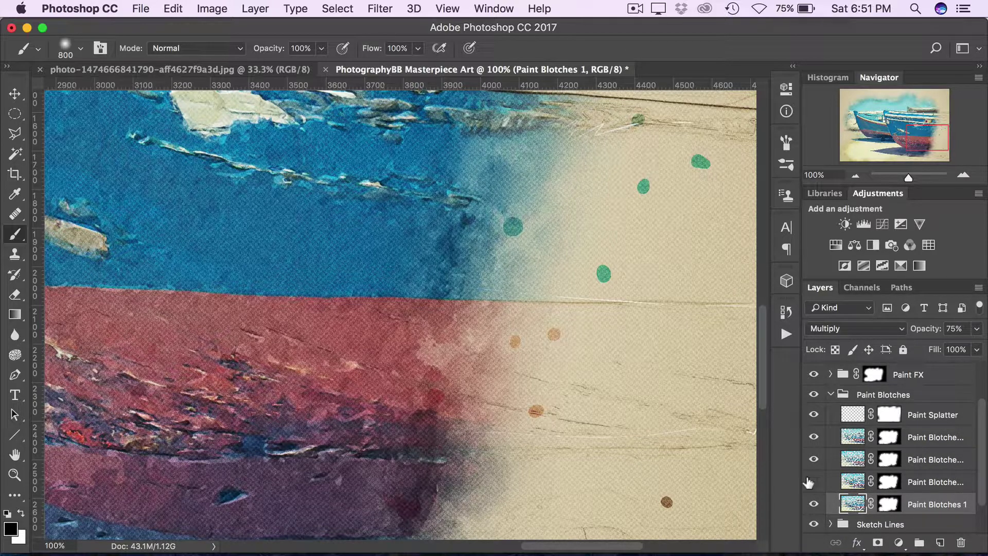
click(814, 482)
click(813, 437)
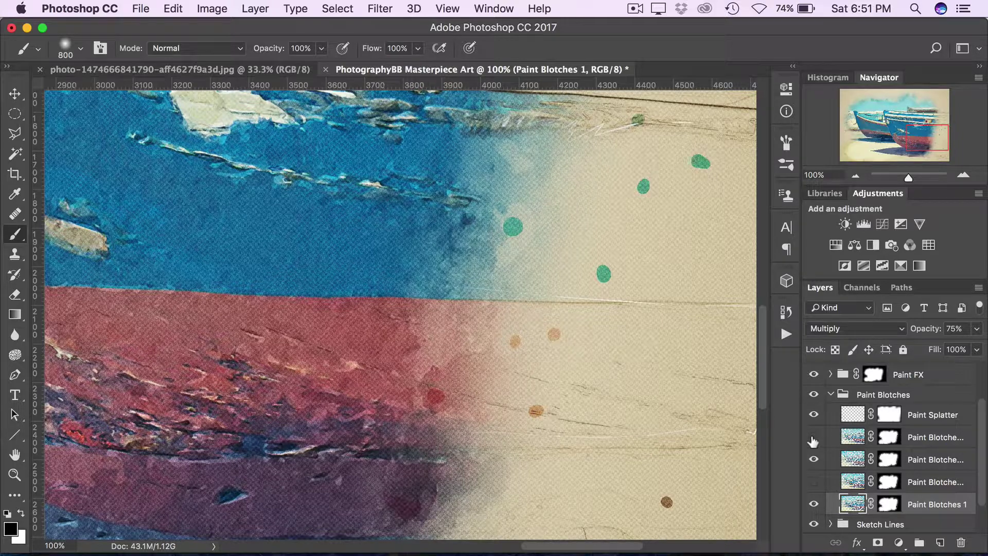
click(813, 437)
click(813, 459)
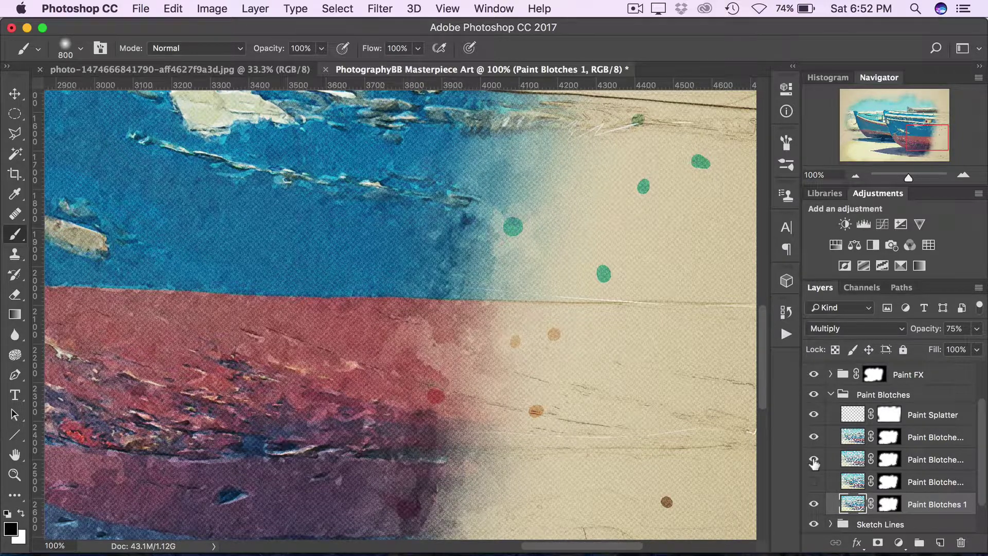
click(814, 459)
click(814, 482)
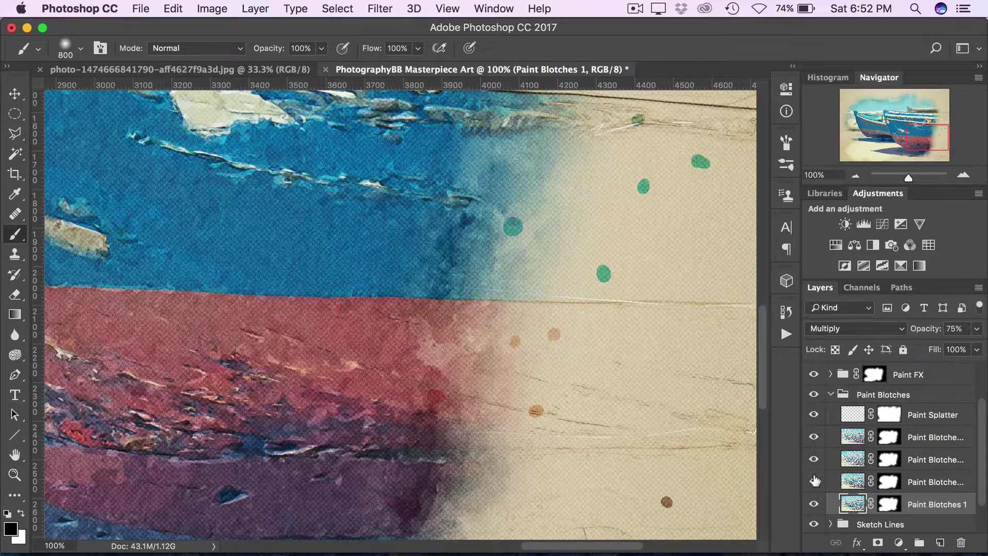
click(830, 395)
Step: Expand Sketch Lines and compare the sketch lines and Natural Sketch layer on and off
click(880, 468)
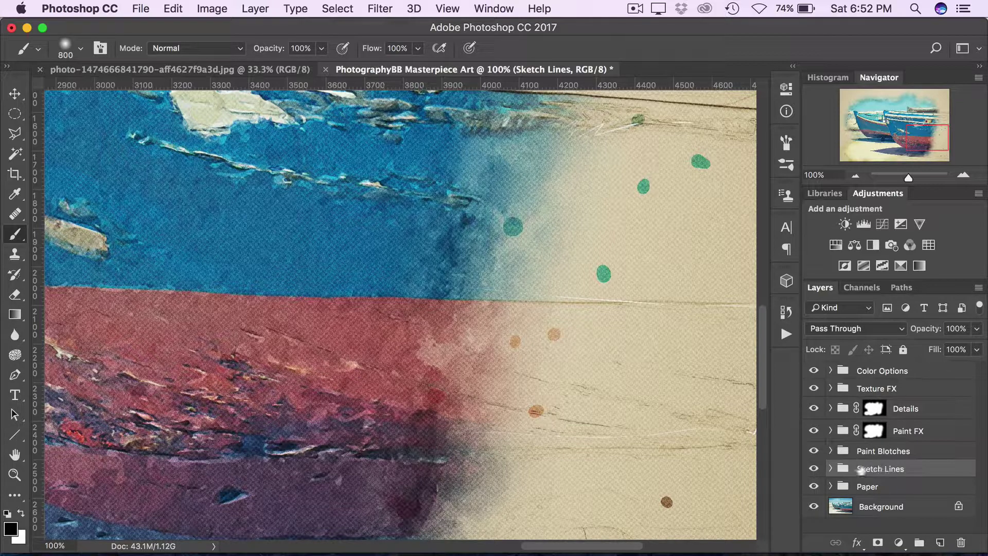
click(830, 469)
scroll(864, 487, down, 5)
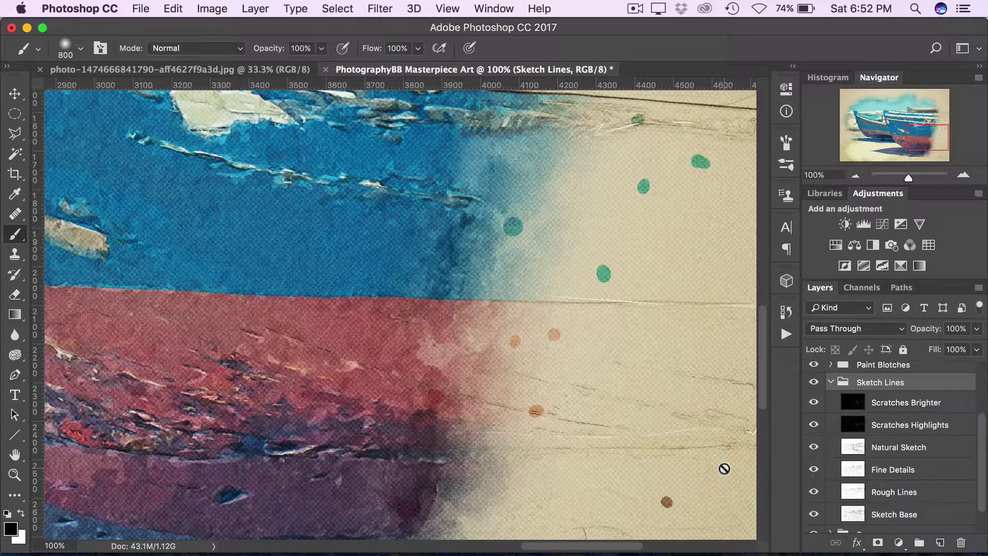
click(814, 382)
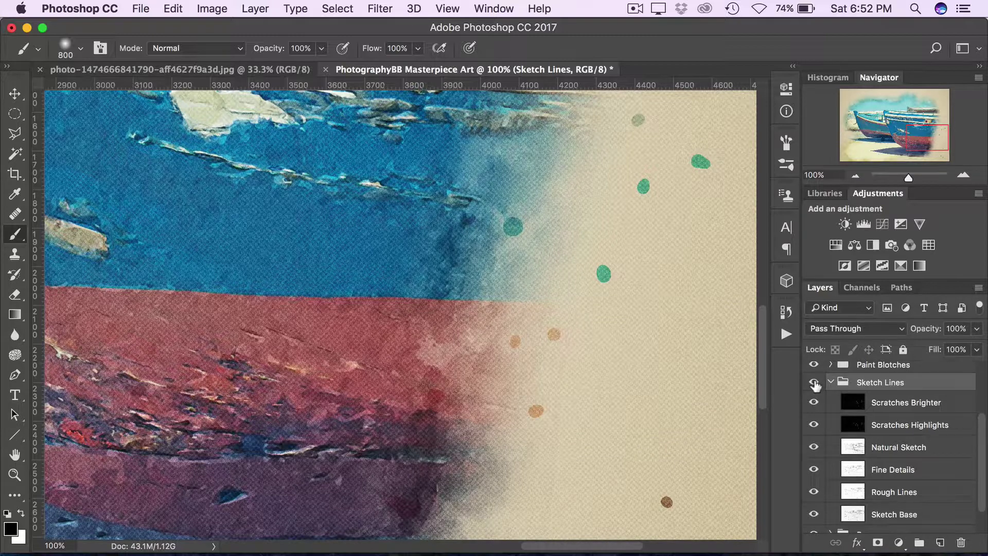
click(814, 382)
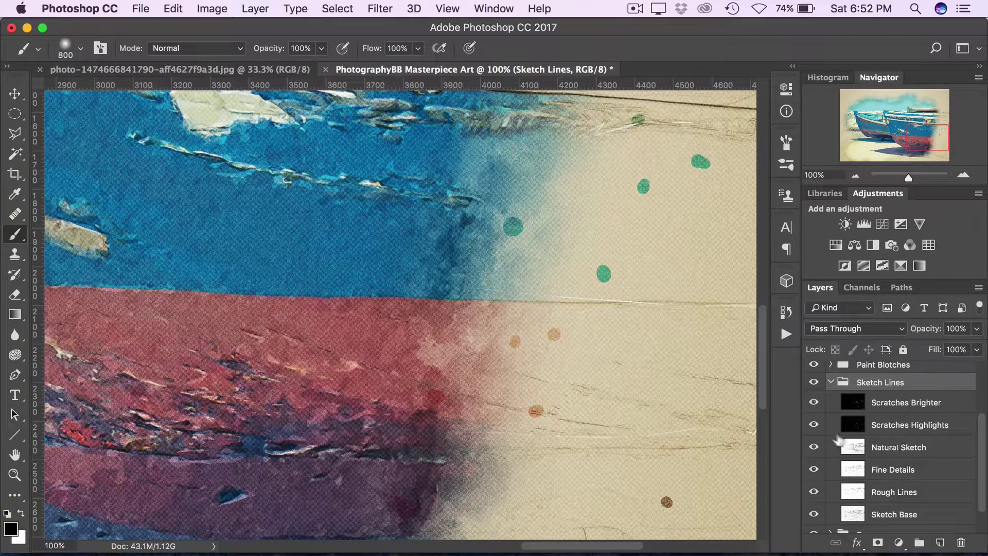
click(814, 447)
click(814, 447)
Step: Set Natural Sketch opacity to 13% and Fine Details opacity to 47%
click(877, 447)
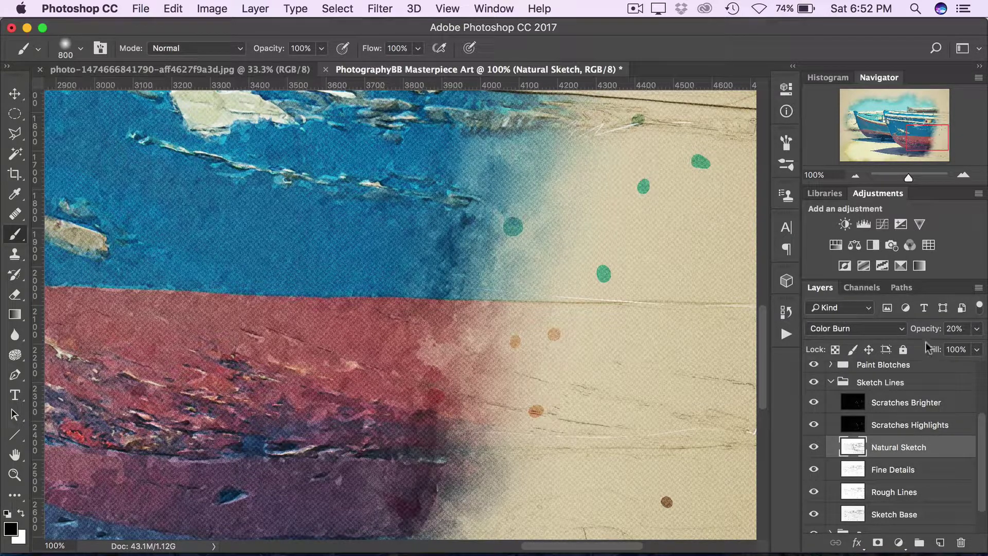
click(955, 329)
text(58)
key(Return)
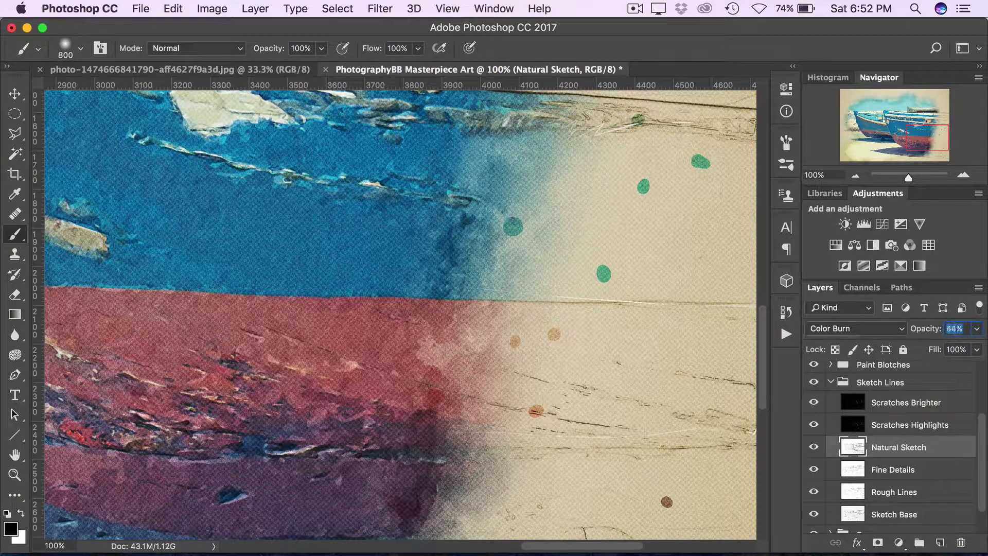
drag(933, 328, 921, 330)
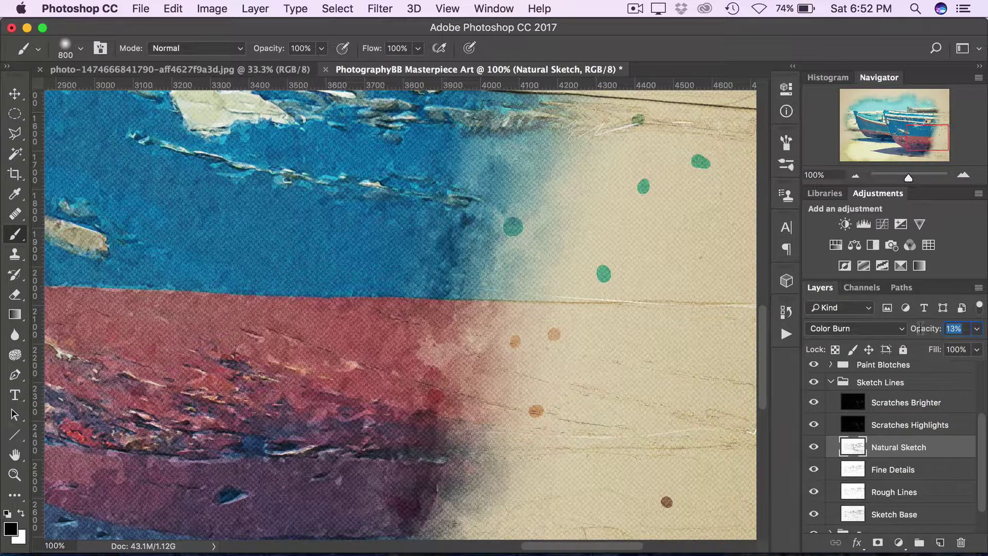
click(846, 469)
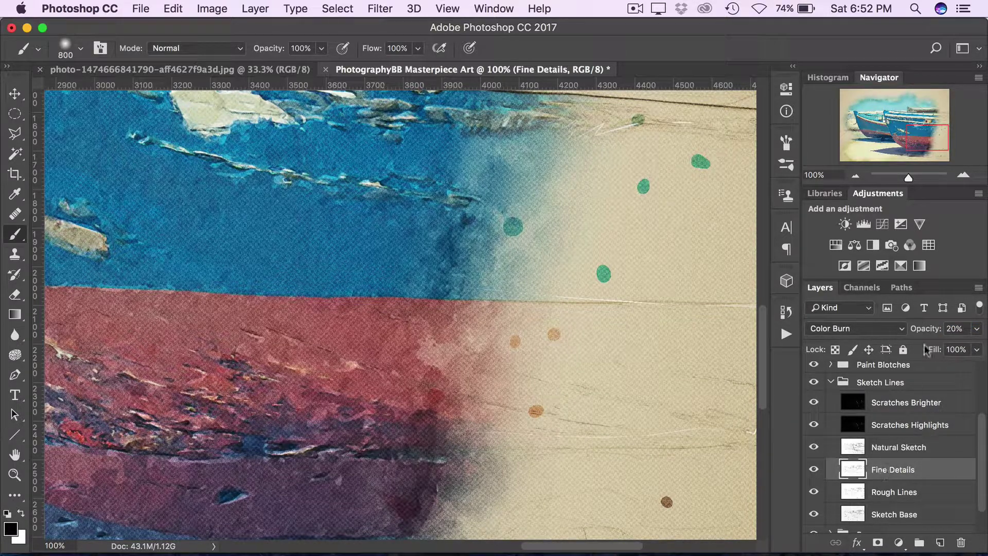
click(962, 329)
drag(965, 330, 926, 351)
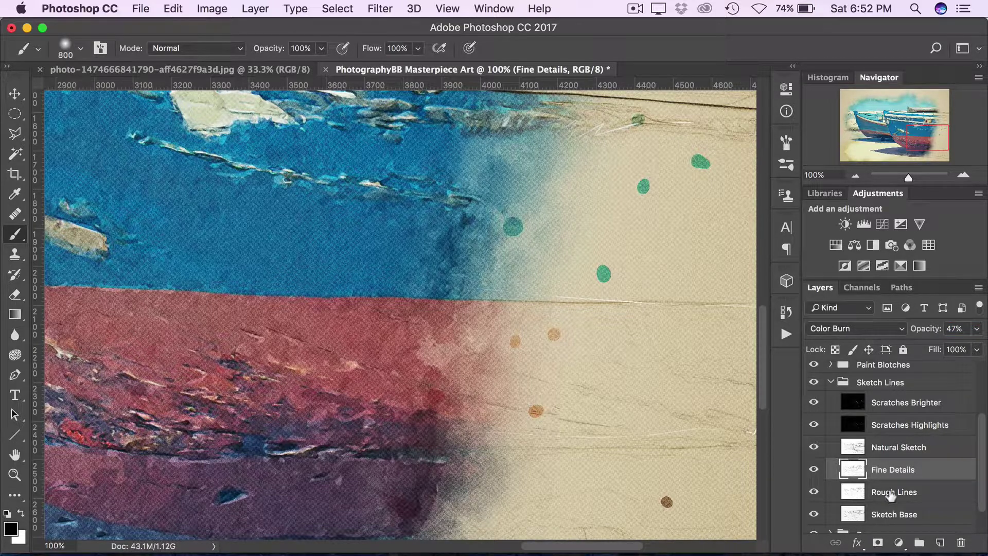
Step: Collapse the Sketch Lines group and expand the Paper group to show its layers
click(891, 493)
click(830, 383)
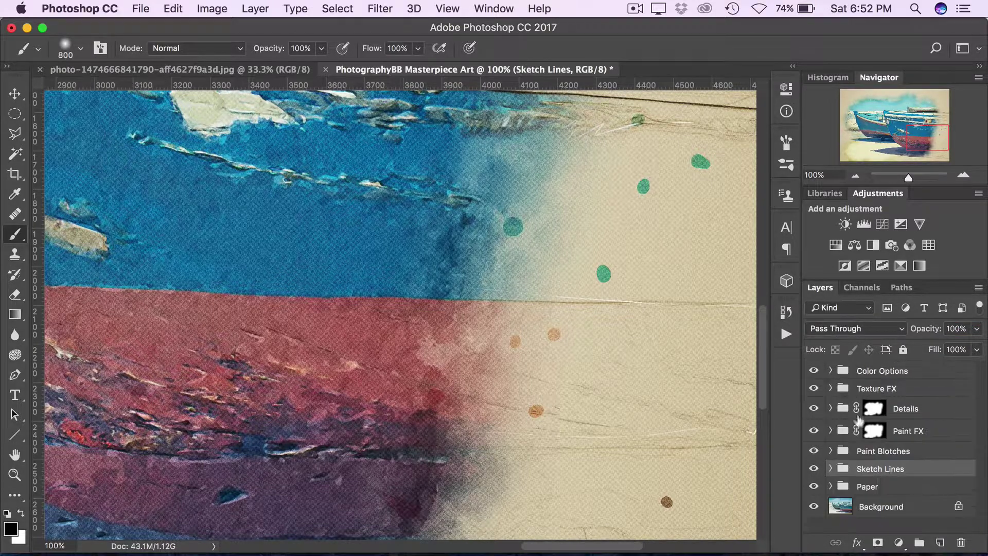
click(856, 486)
click(830, 486)
scroll(849, 453, down, 2)
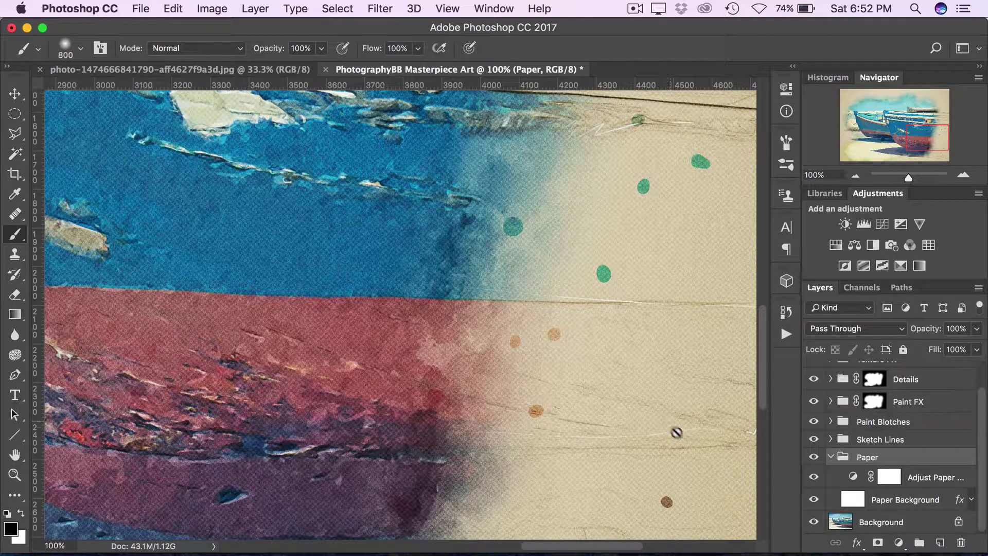
Step: Set the Adjust Paper Color layer to Hue +12, Saturation -86, Lightness +66
double_click(852, 478)
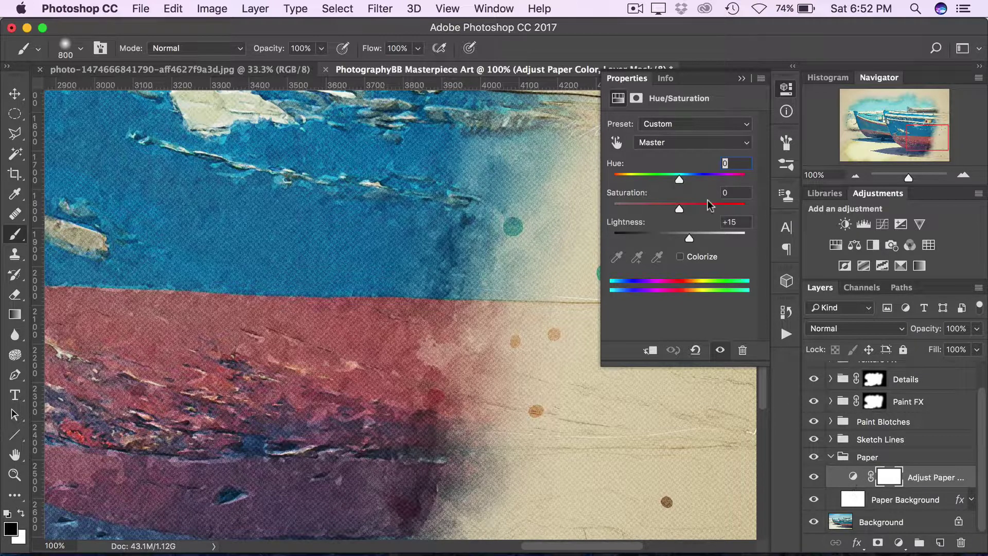
drag(679, 179, 628, 206)
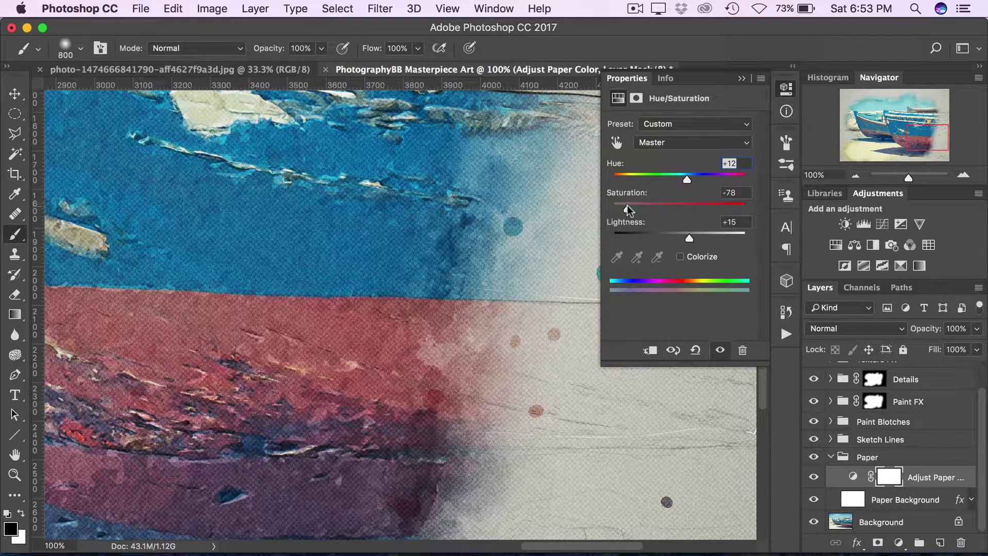
drag(630, 209, 621, 206)
drag(689, 238, 722, 237)
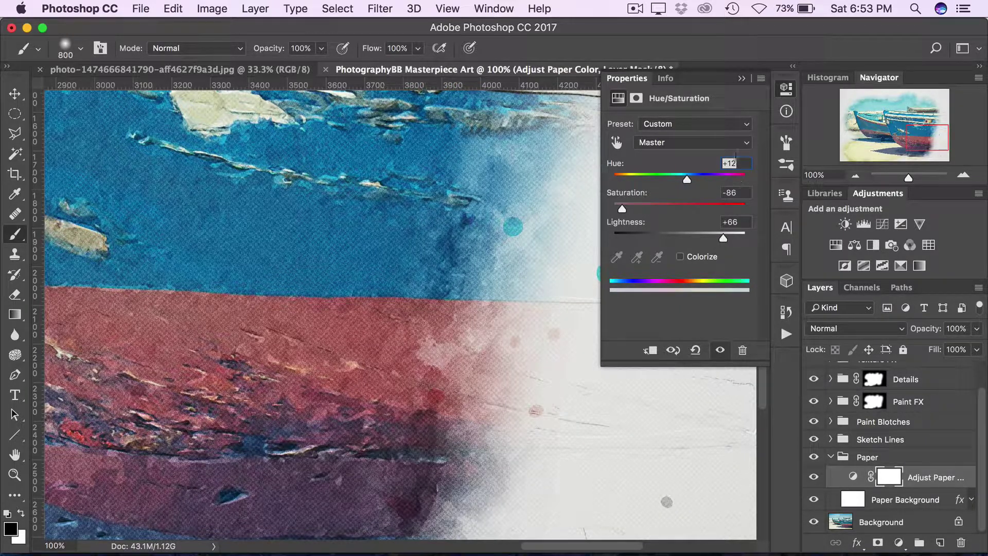
click(742, 78)
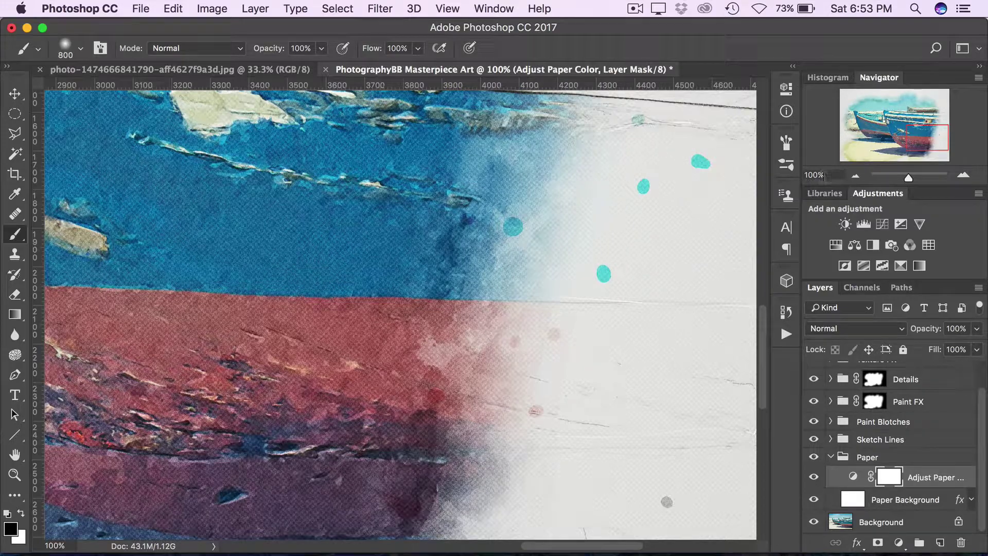
Step: Zoom to 50% in the Navigator and pan left and up to the front boat's bow
click(822, 175)
text(50)
key(Return)
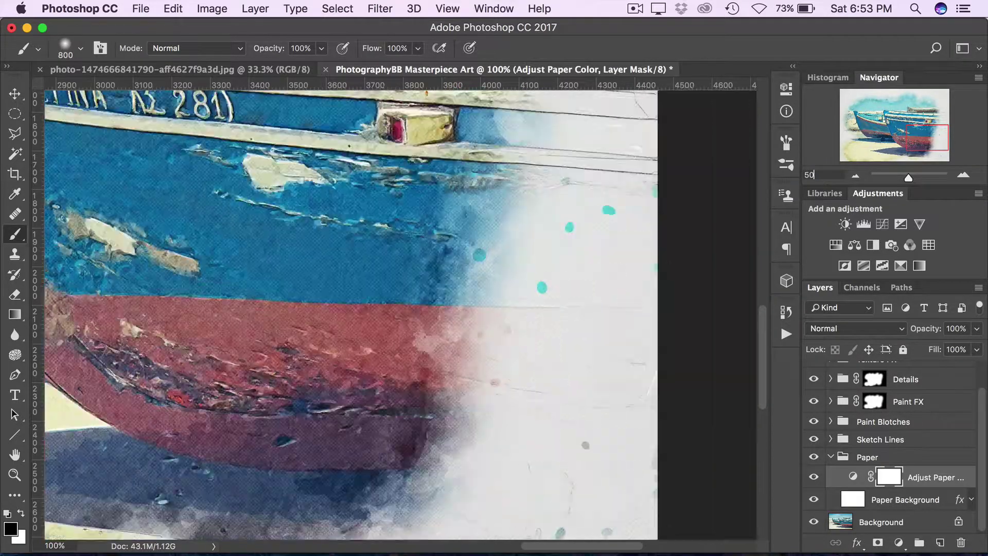
drag(930, 148, 921, 139)
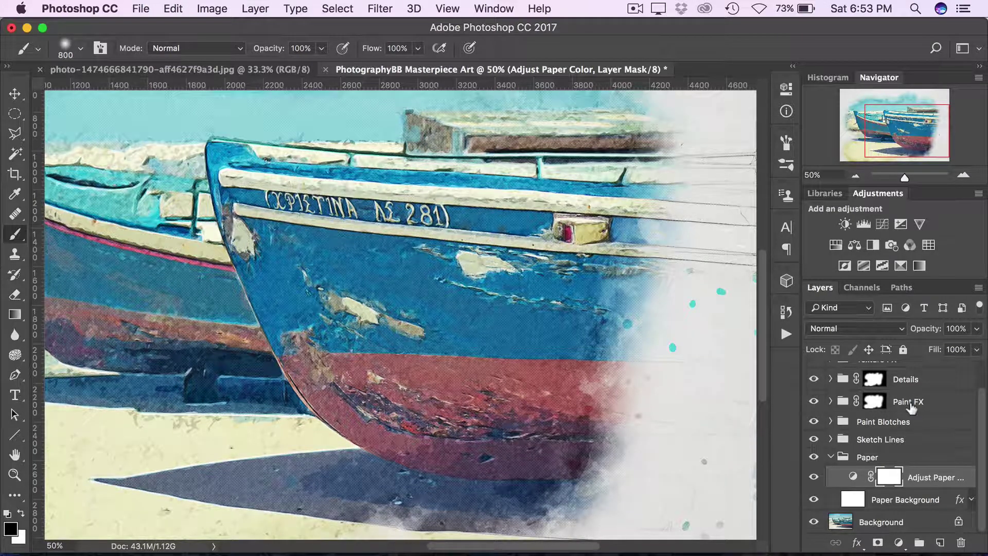